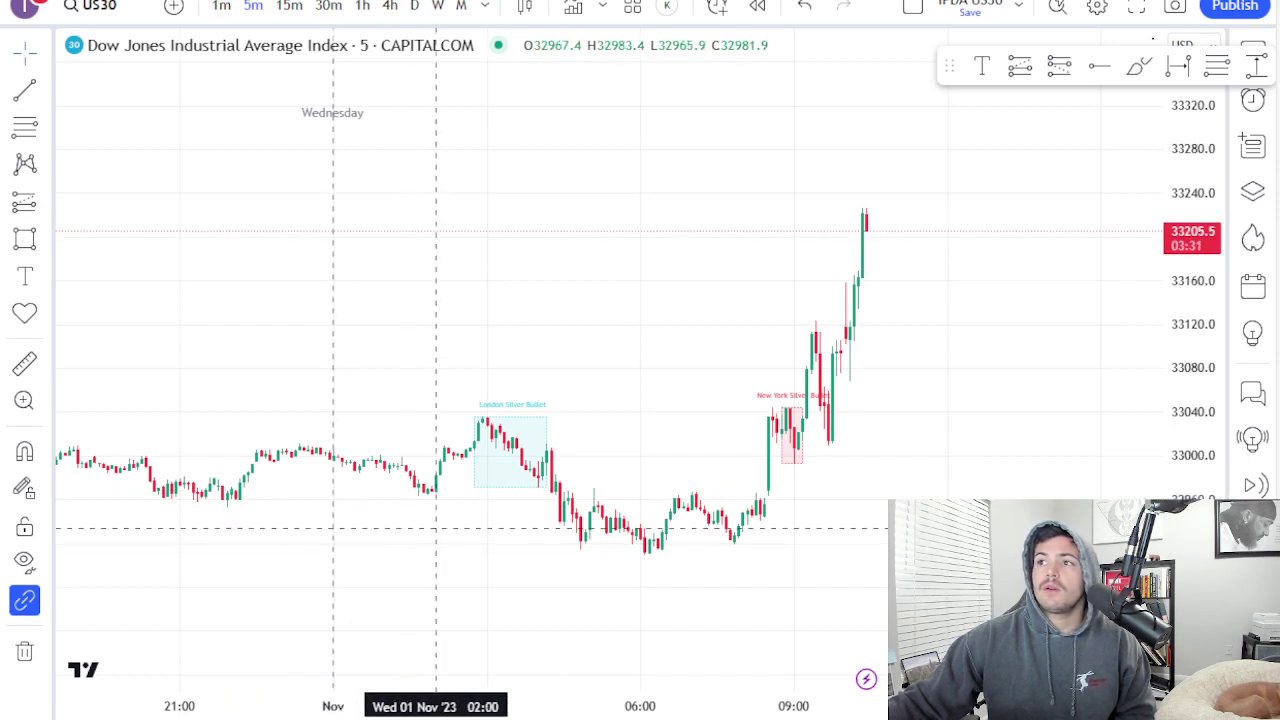
Zoom into the New York session and open the LuxAlgo Sessions settings listing the Silver Bullet times.
{"action": "scroll", "coordinate": [494, 527], "scroll_direction": "up", "scroll_amount": 1}
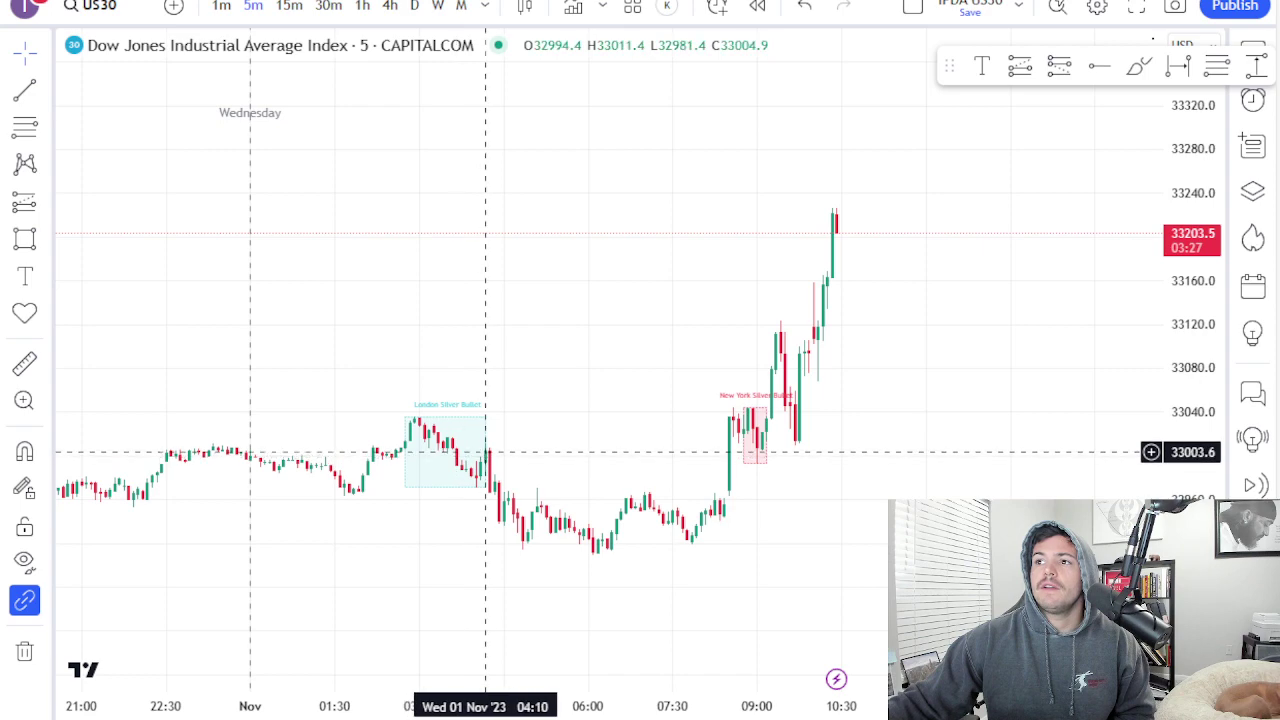
{"action": "scroll", "coordinate": [694, 440], "scroll_direction": "up", "scroll_amount": 2}
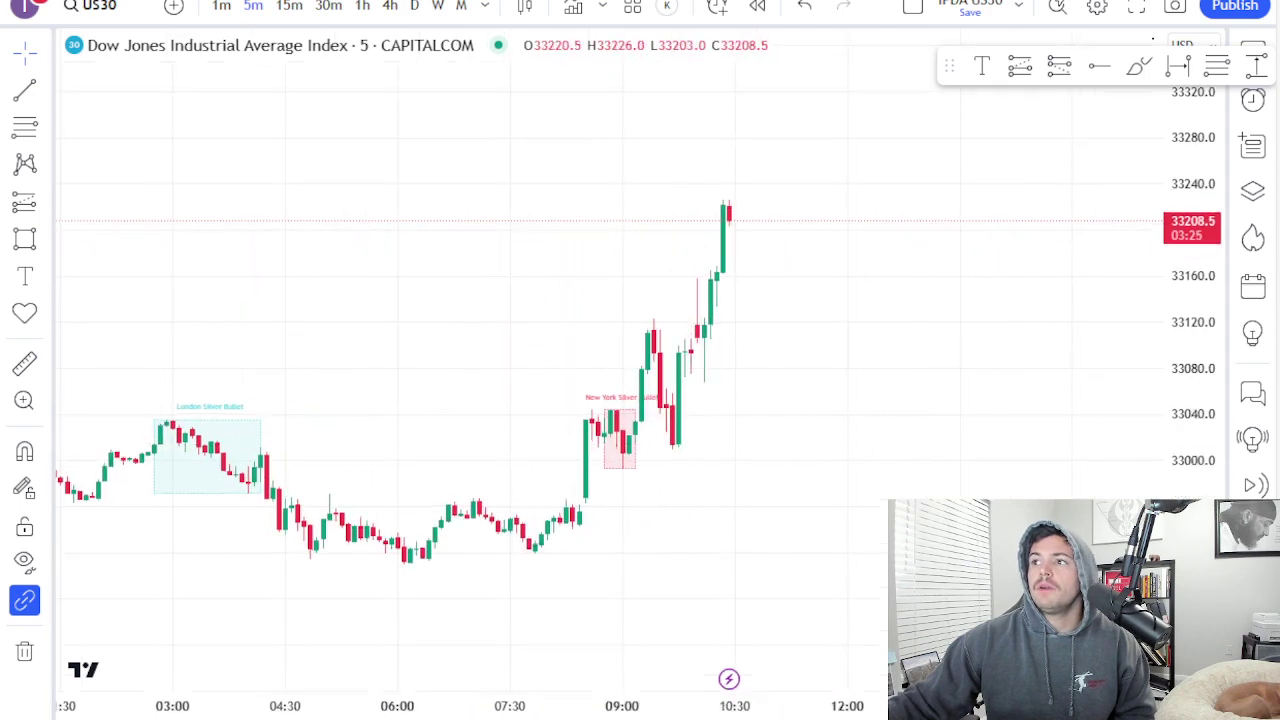
{"action": "scroll", "coordinate": [757, 420], "scroll_direction": "right", "scroll_amount": 3}
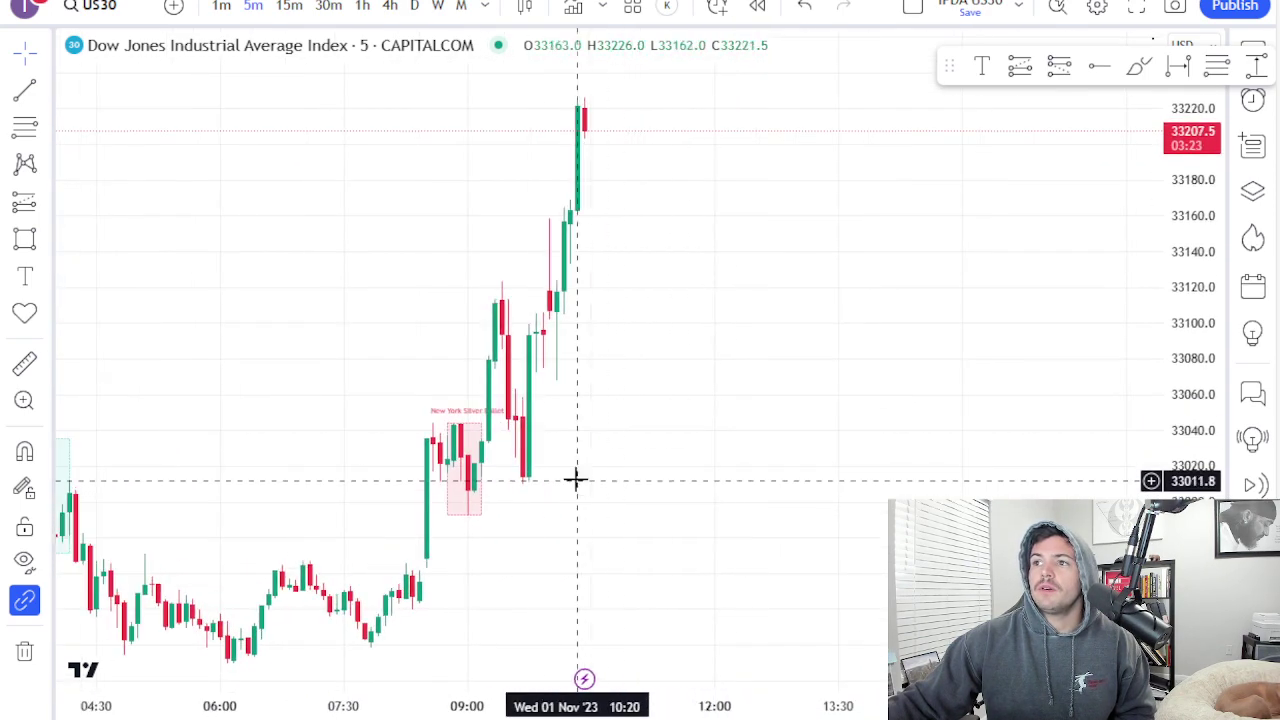
{"action": "double_click", "coordinate": [467, 418]}
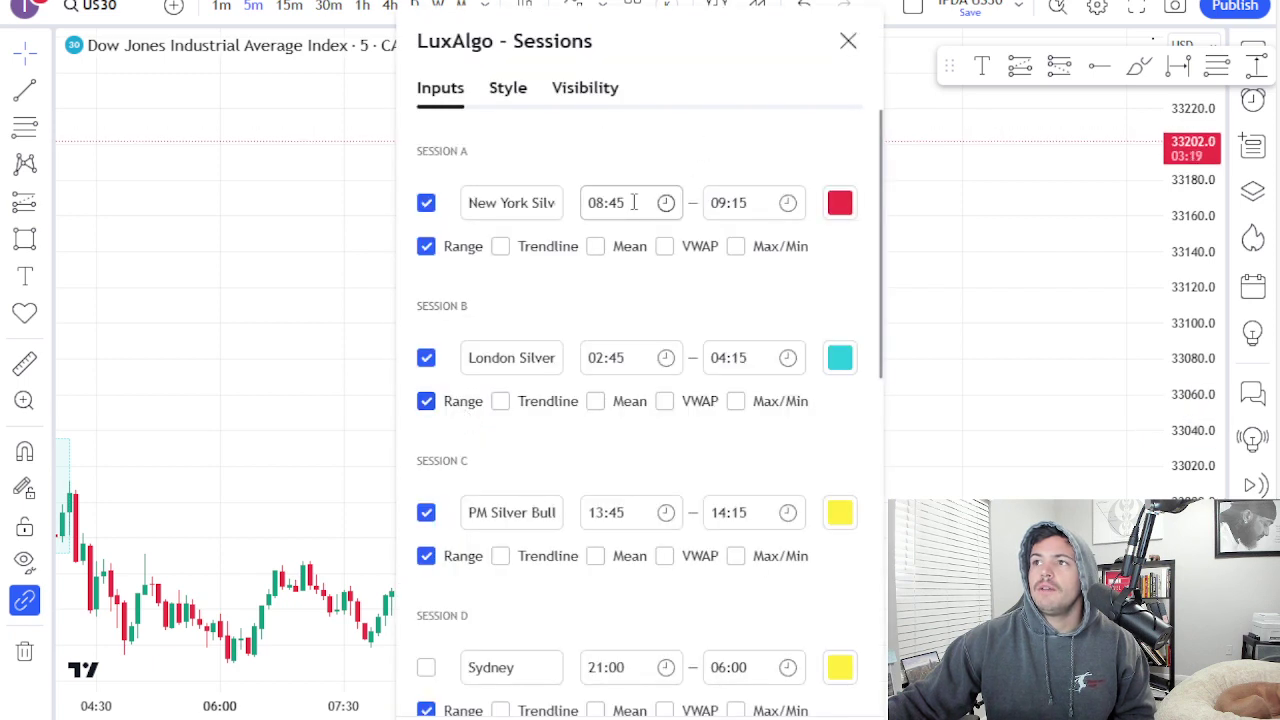
Close the LuxAlgo Sessions settings dialog to return to the chart.
{"action": "key", "text": "Escape"}
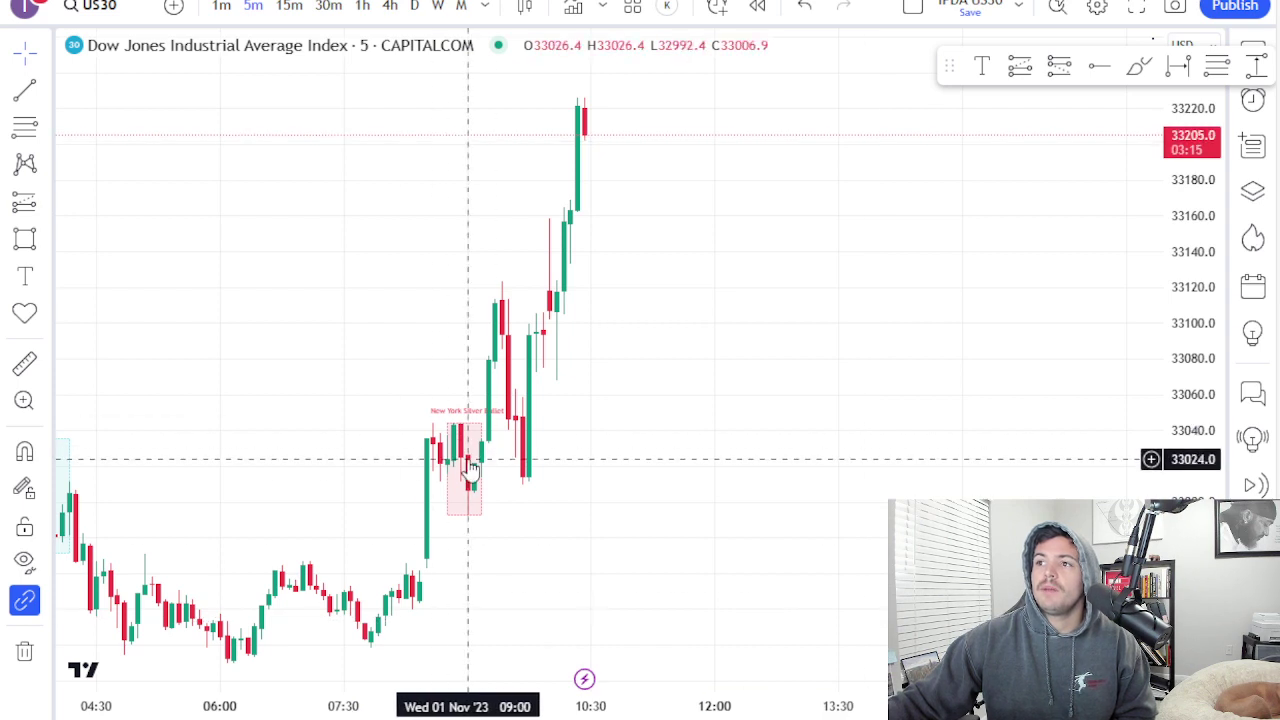
Draw a pink gap box over the New York Silver Bullet session candles.
{"action": "left_click", "coordinate": [26, 243]}
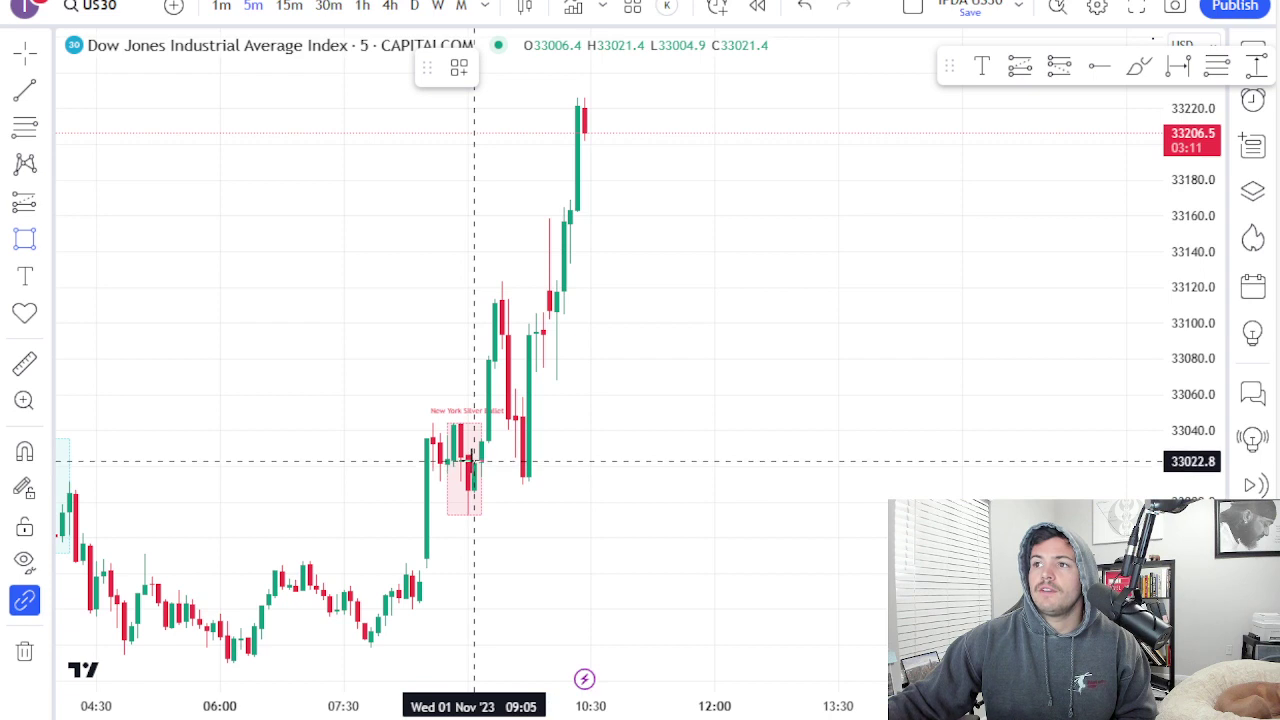
{"action": "left_click", "coordinate": [474, 462]}
{"action": "left_click", "coordinate": [742, 441]}
{"action": "left_click", "coordinate": [734, 386]}
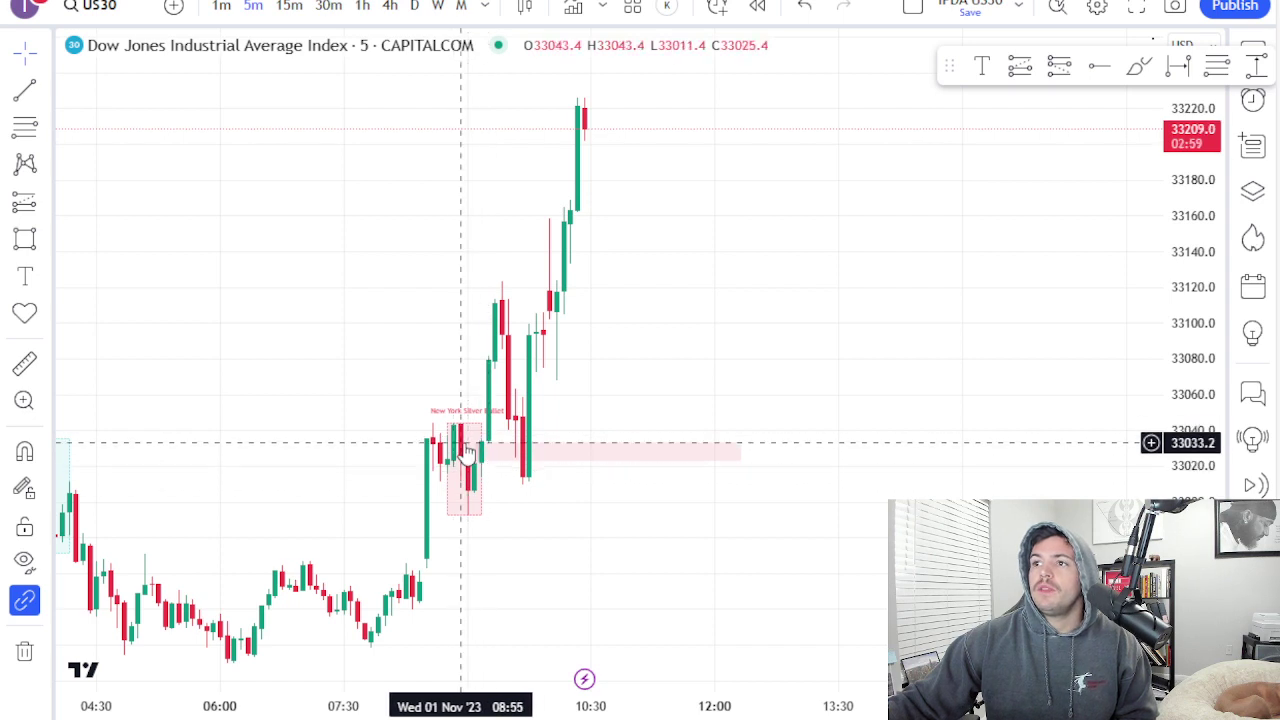
Draw a horizontal entry line near 33027 across the gap box to about 12:15.
{"action": "left_click", "coordinate": [25, 90]}
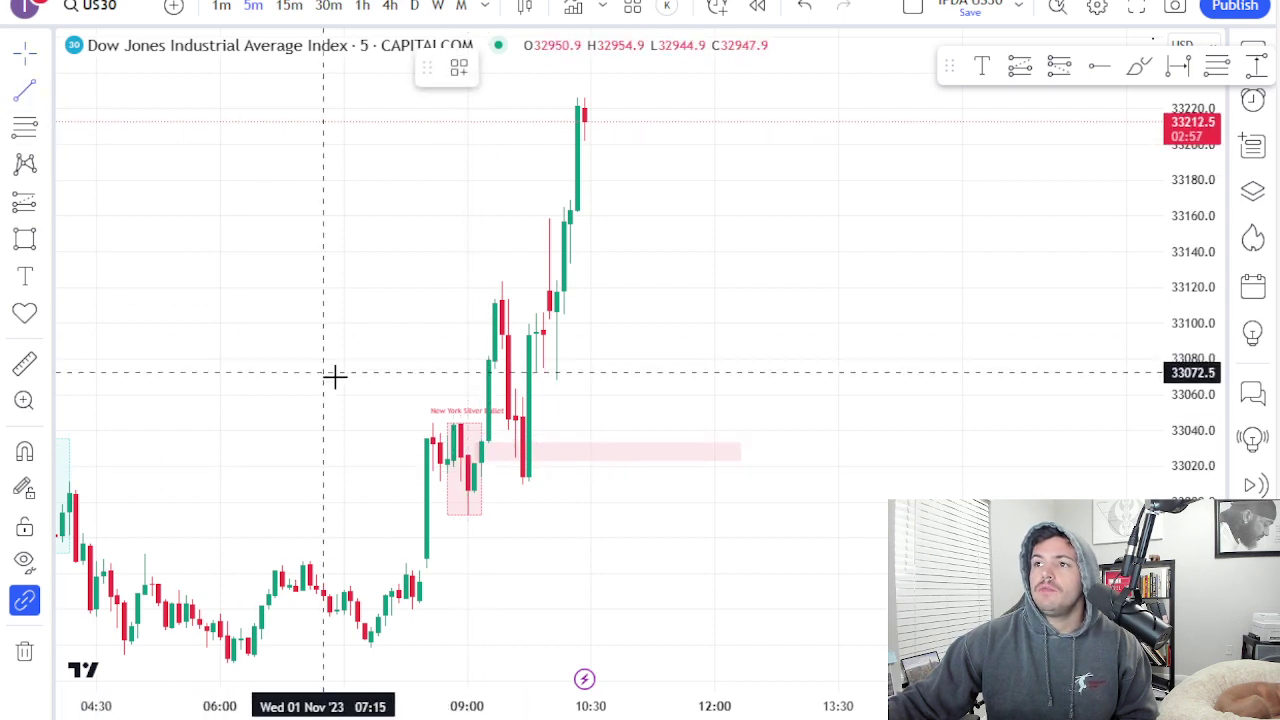
{"action": "left_click", "coordinate": [468, 455]}
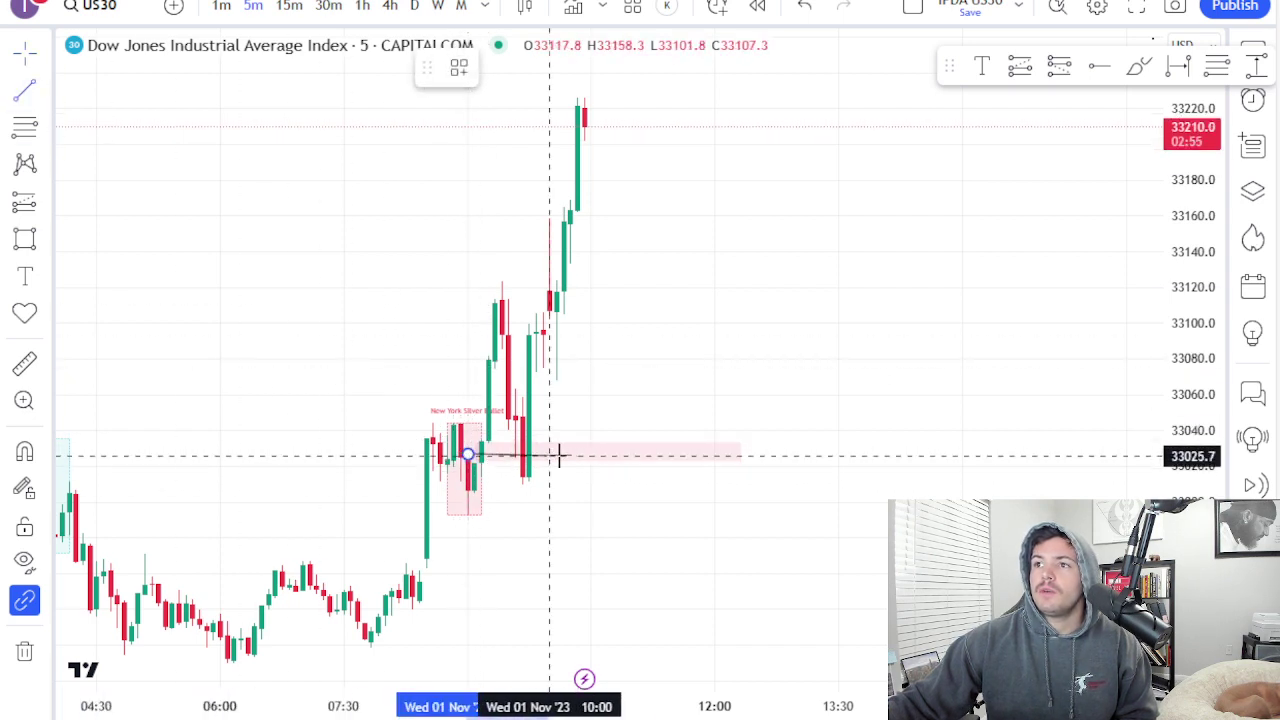
{"action": "left_click", "coordinate": [736, 453]}
{"action": "left_click", "coordinate": [740, 403]}
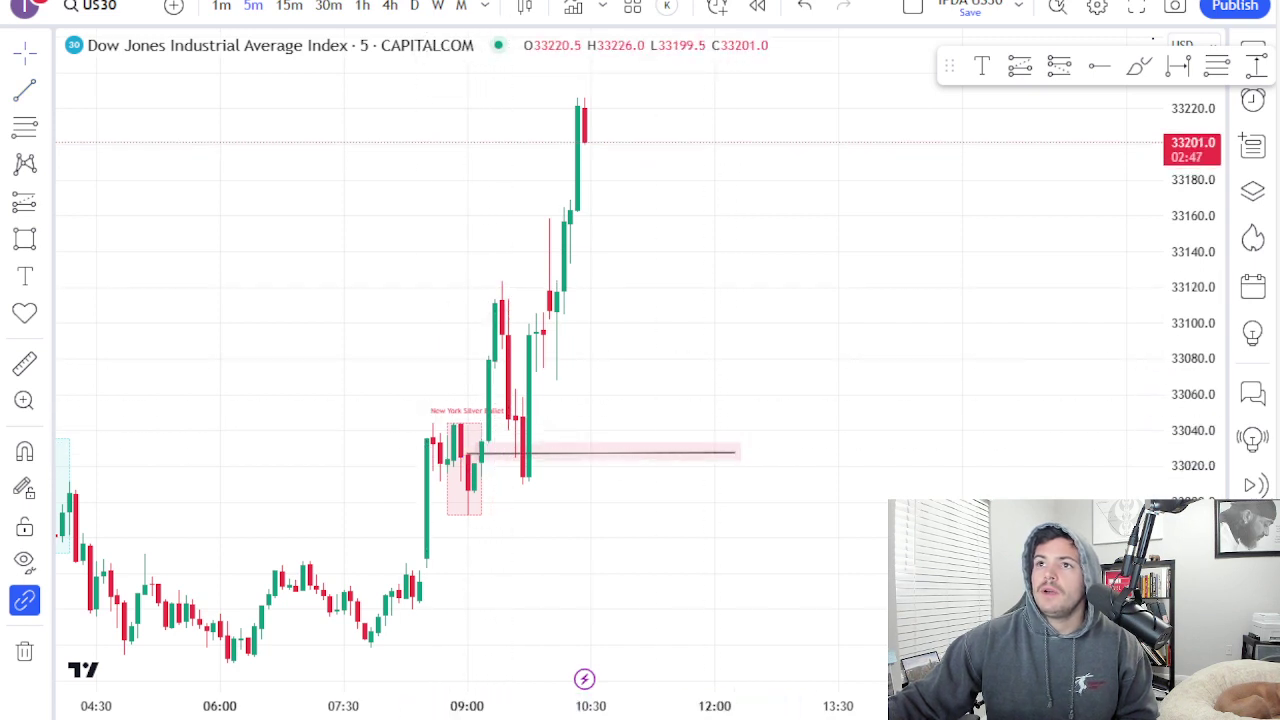
{"action": "left_click", "coordinate": [22, 116]}
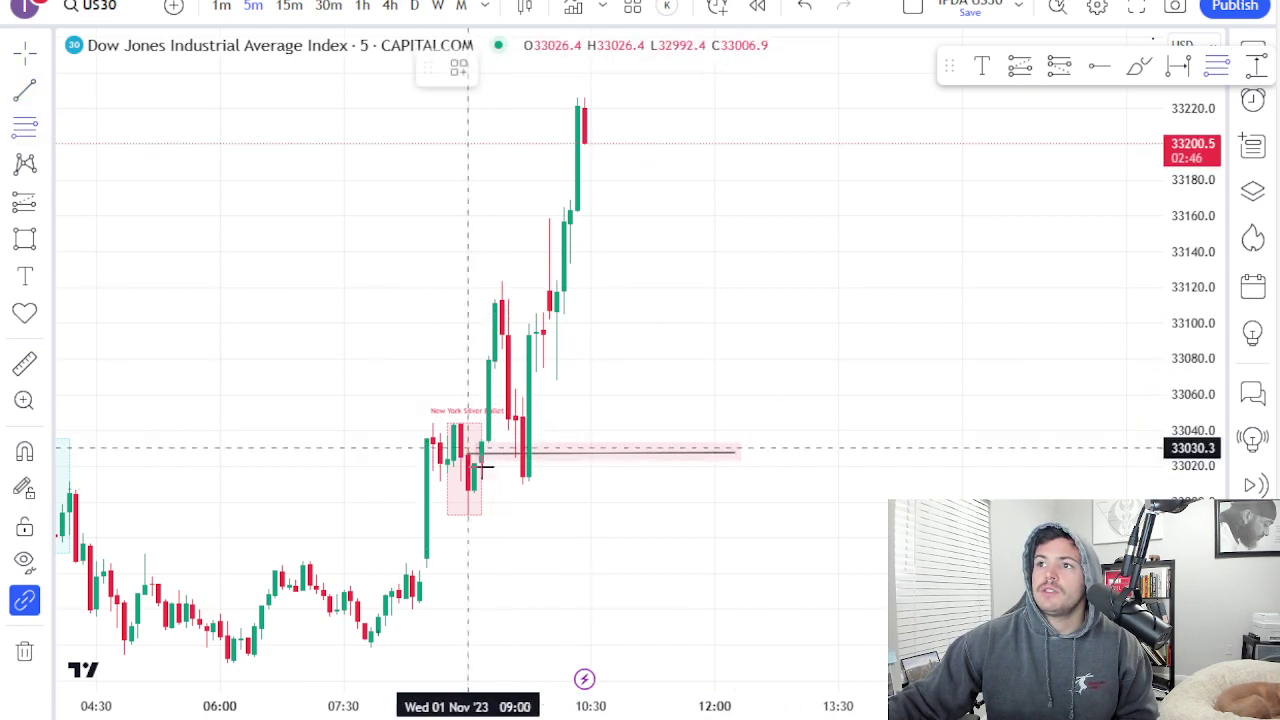
Draw a Fibonacci retracement from the gap low, then delete it.
{"action": "left_click", "coordinate": [466, 515]}
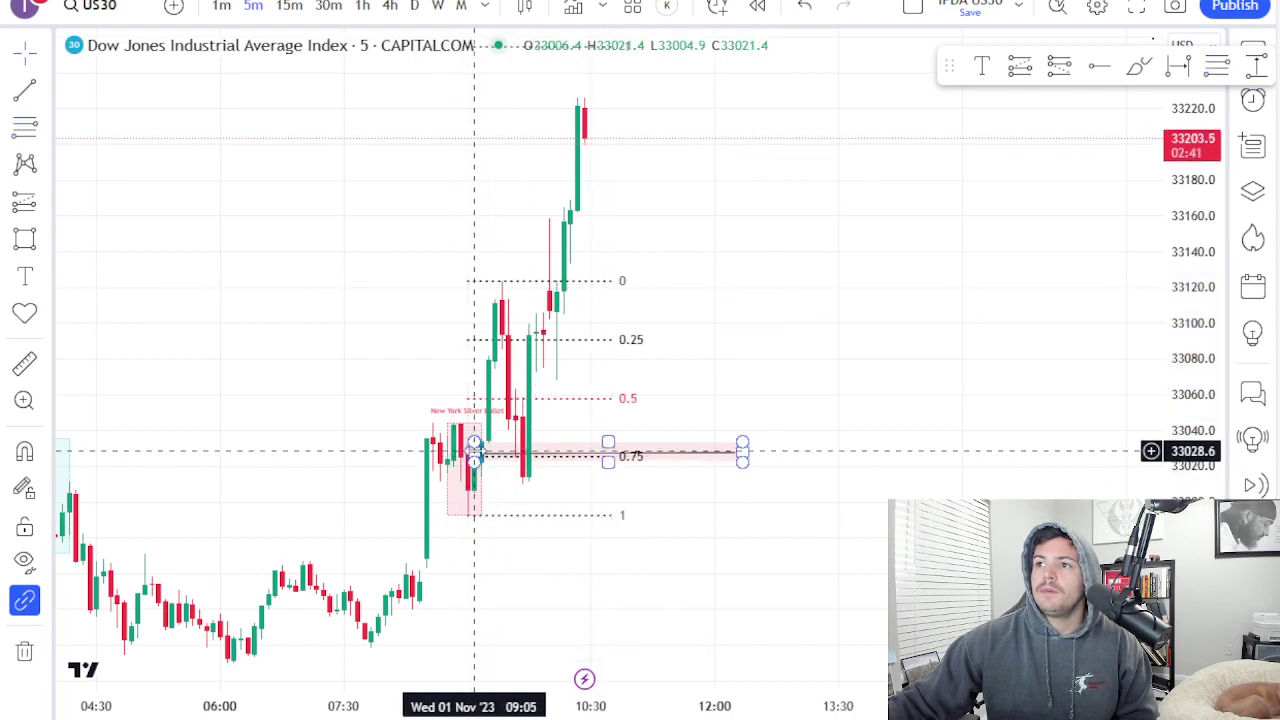
{"action": "left_click", "coordinate": [549, 399]}
{"action": "key", "text": "Delete"}
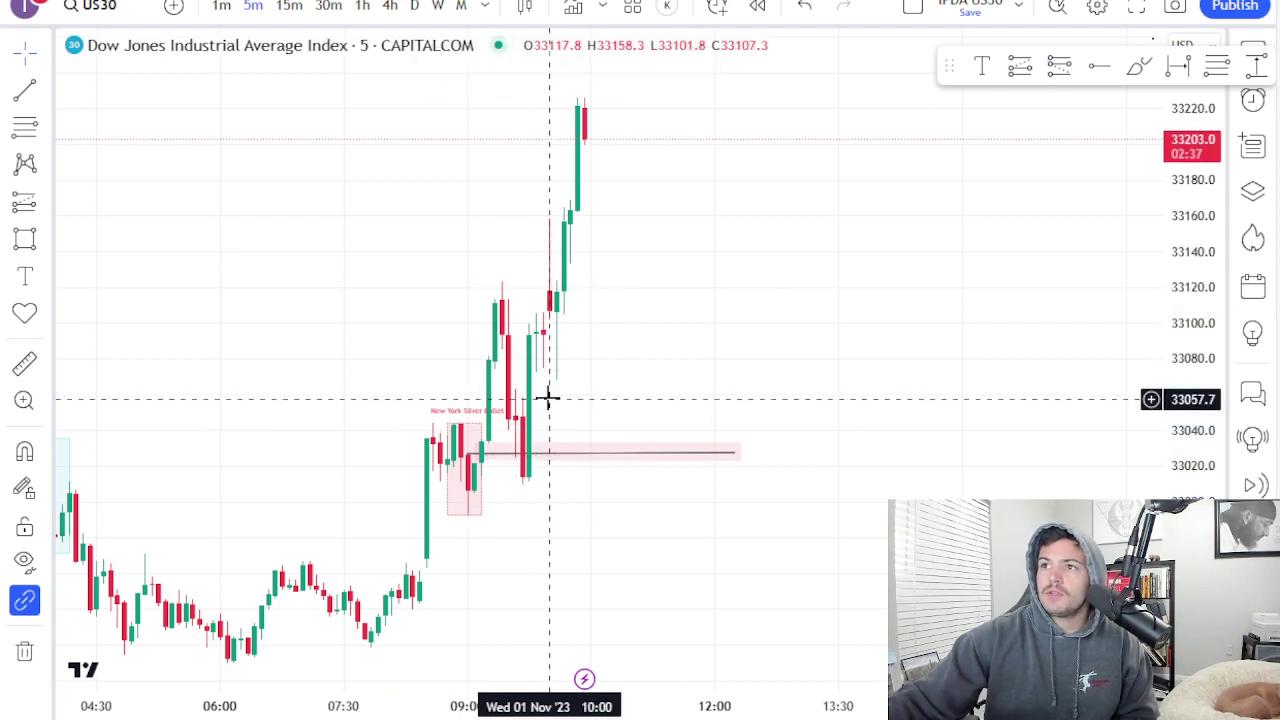
Place a Long Position on the entry line with an equal 63.3-point target and stop.
{"action": "left_click", "coordinate": [47, 200]}
{"action": "left_click", "coordinate": [108, 225]}
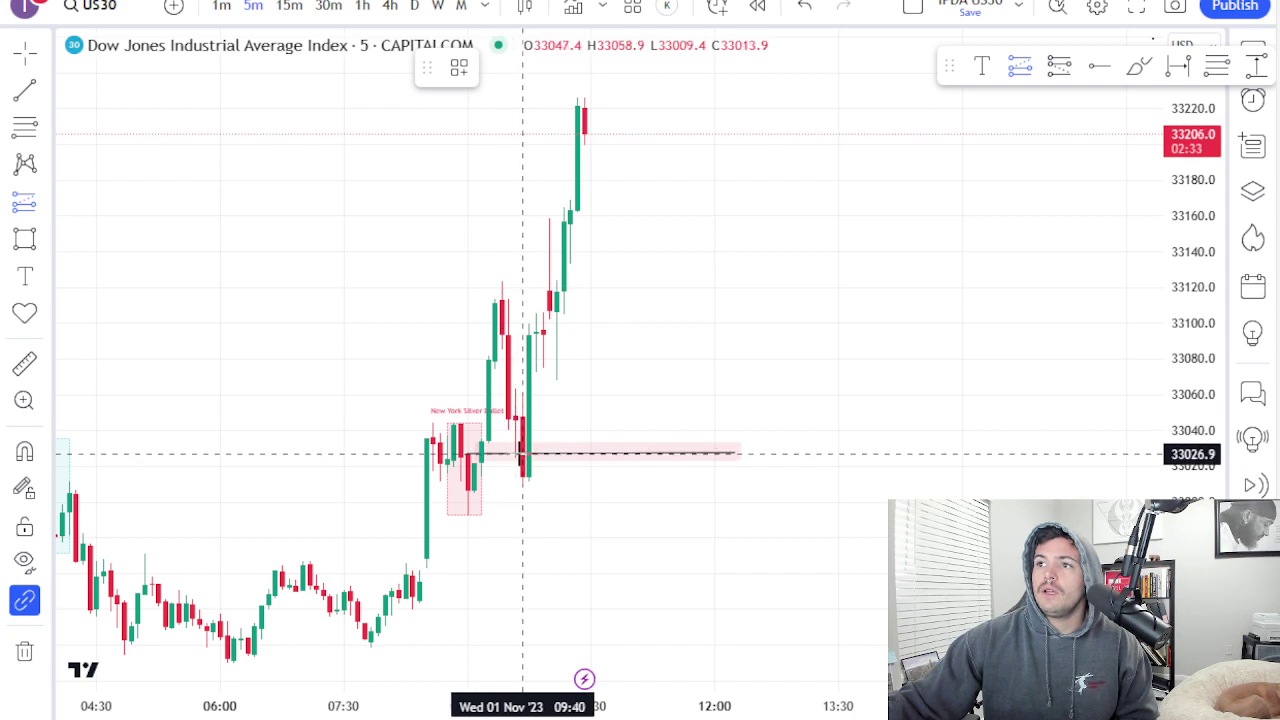
{"action": "left_click", "coordinate": [522, 454]}
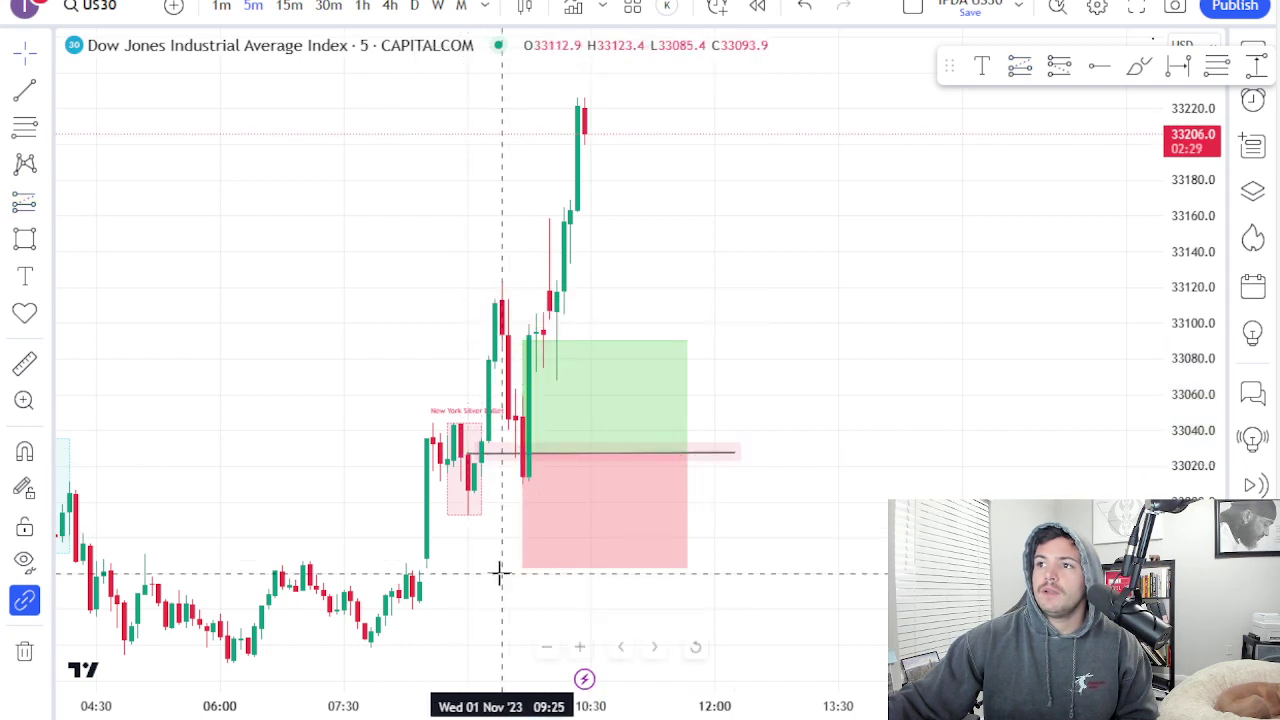
Raise the long position's stop to the gap box bottom, about 34.7 points.
{"action": "left_click", "coordinate": [474, 453]}
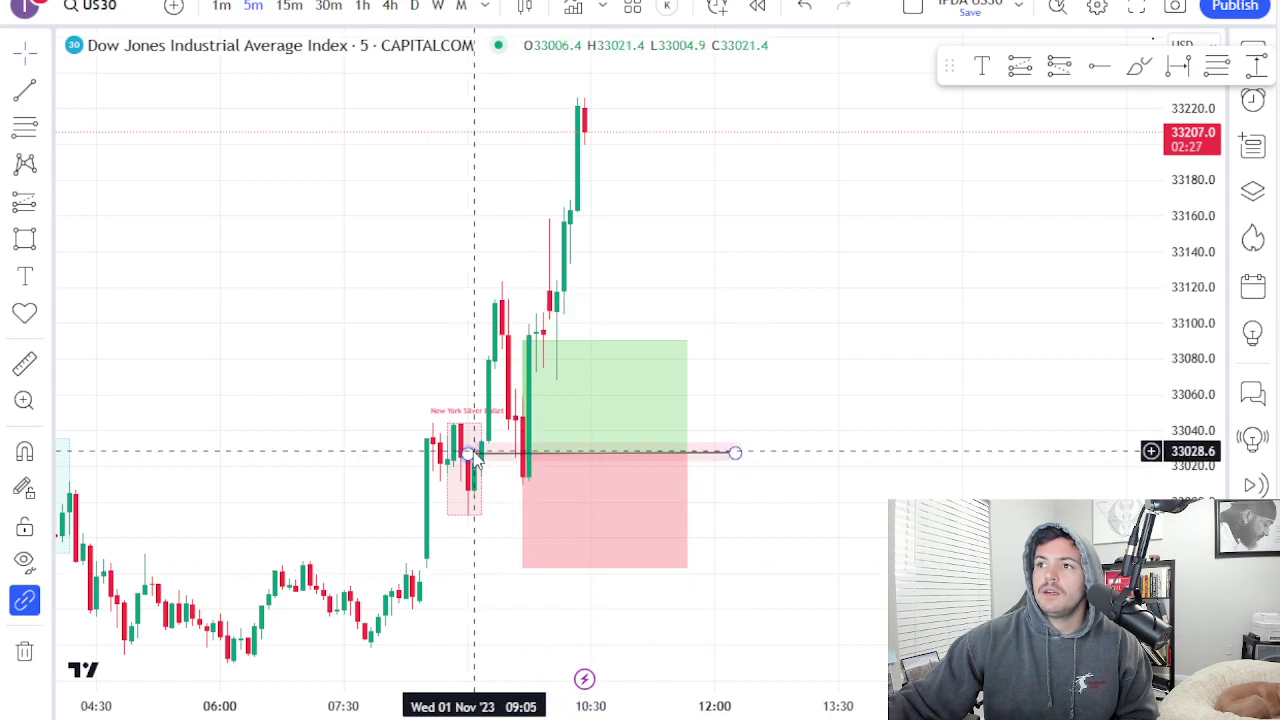
{"action": "mouse_move", "coordinate": [522, 567]}
{"action": "left_mouse_down"}
{"action": "mouse_move", "coordinate": [488, 514]}
{"action": "mouse_move", "coordinate": [478, 527]}
{"action": "left_mouse_up"}
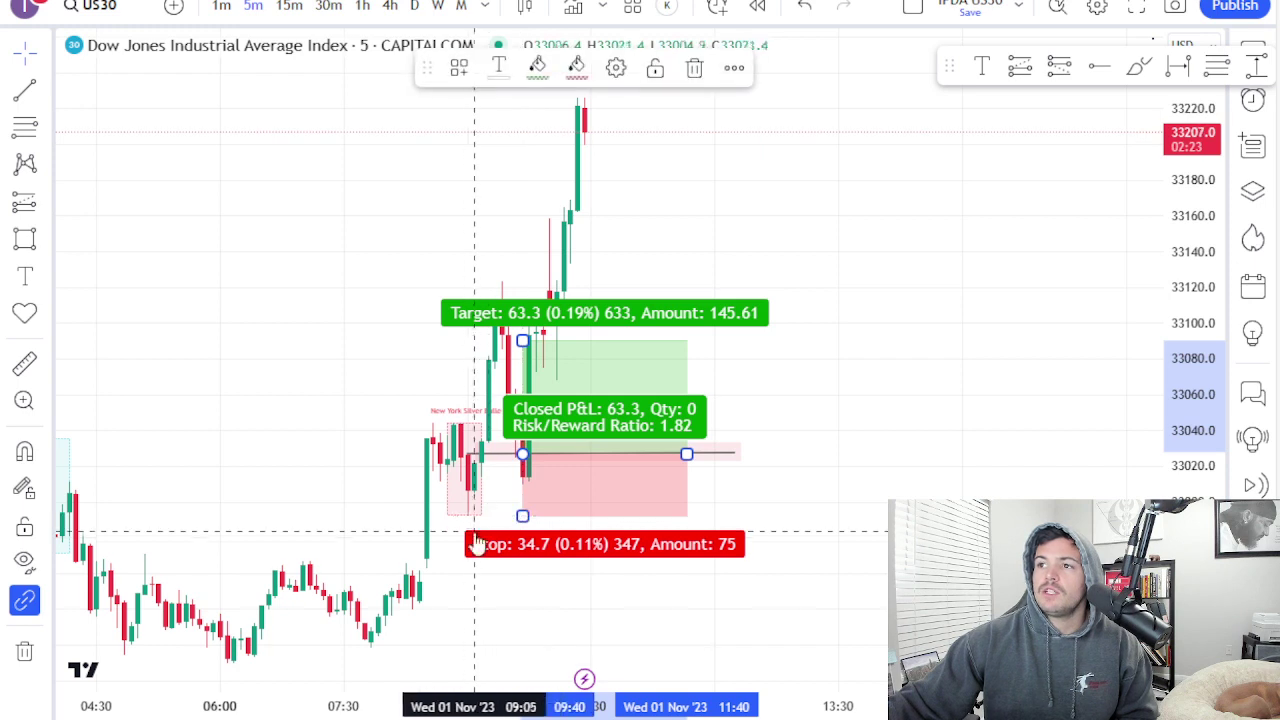
{"action": "left_click", "coordinate": [461, 522]}
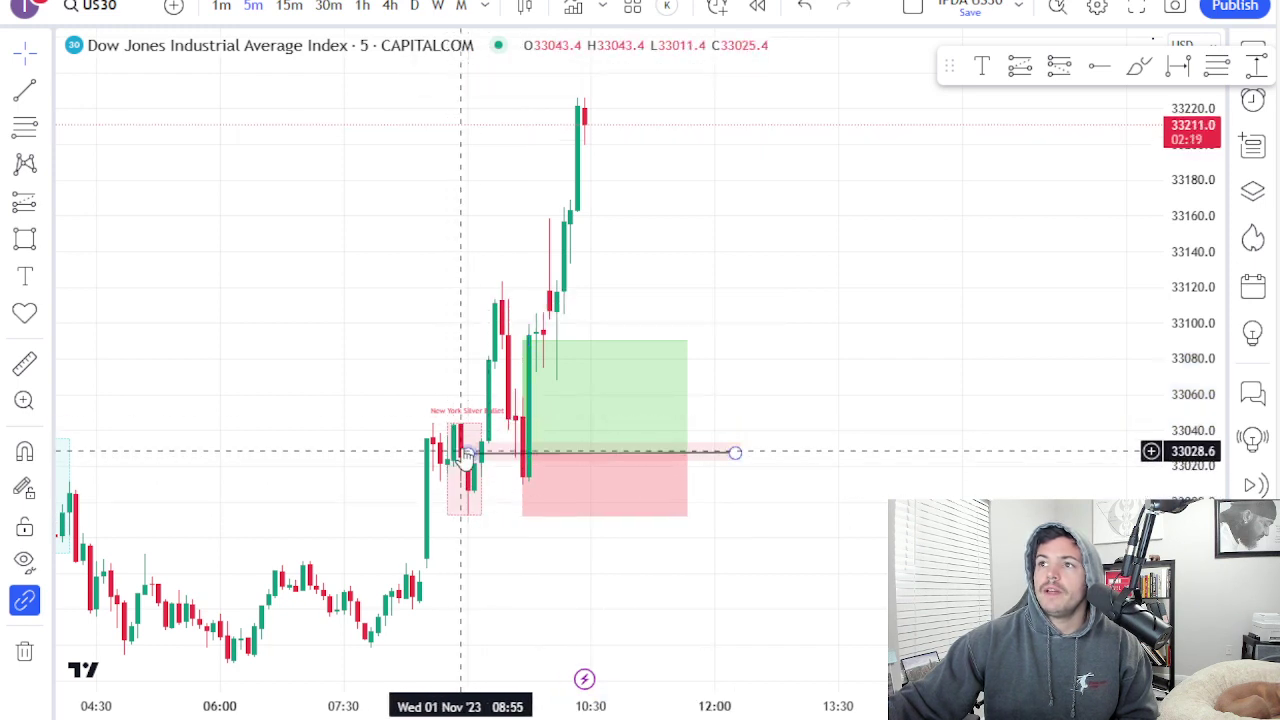
Raise the long position's target to 106.2 points for a 3.06 risk/reward.
{"action": "left_click", "coordinate": [521, 337]}
{"action": "left_click_drag", "start_coordinate": [521, 337], "coordinate": [522, 281]}
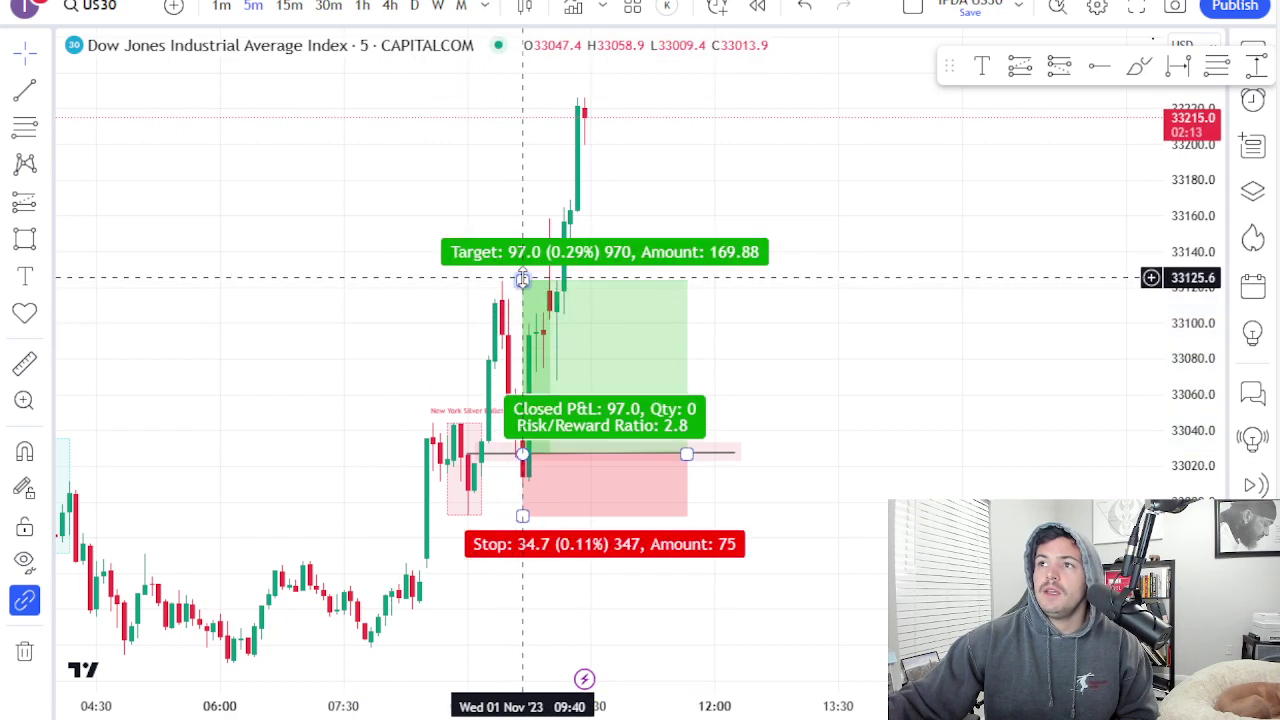
{"action": "left_click", "coordinate": [522, 279]}
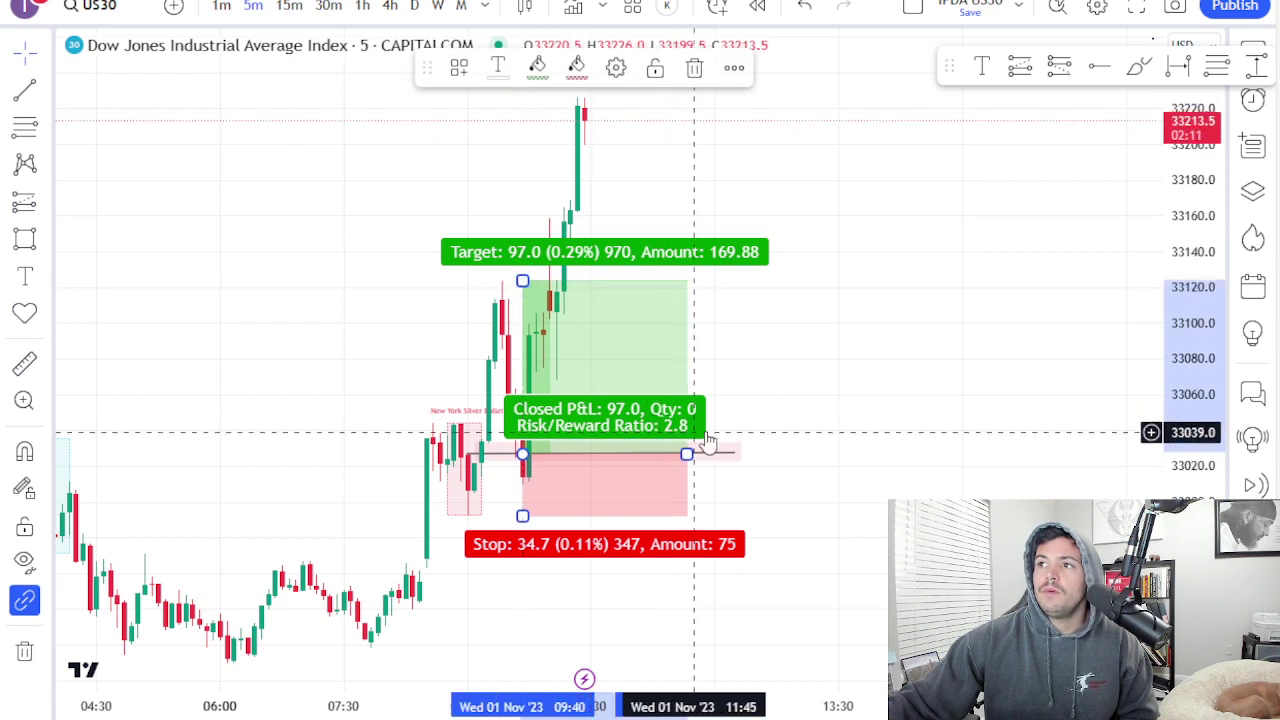
{"action": "left_click_drag", "start_coordinate": [522, 279], "coordinate": [522, 267]}
{"action": "left_click", "coordinate": [886, 280]}
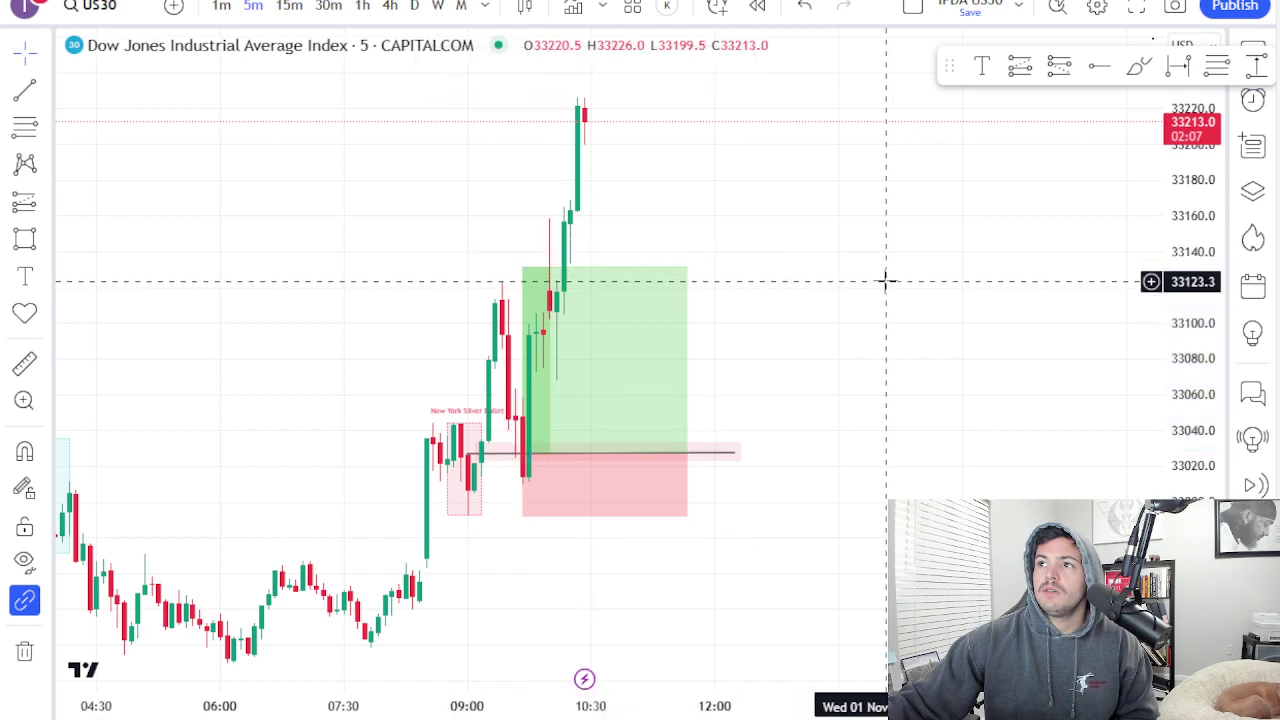
{"action": "left_click", "coordinate": [46, 206]}
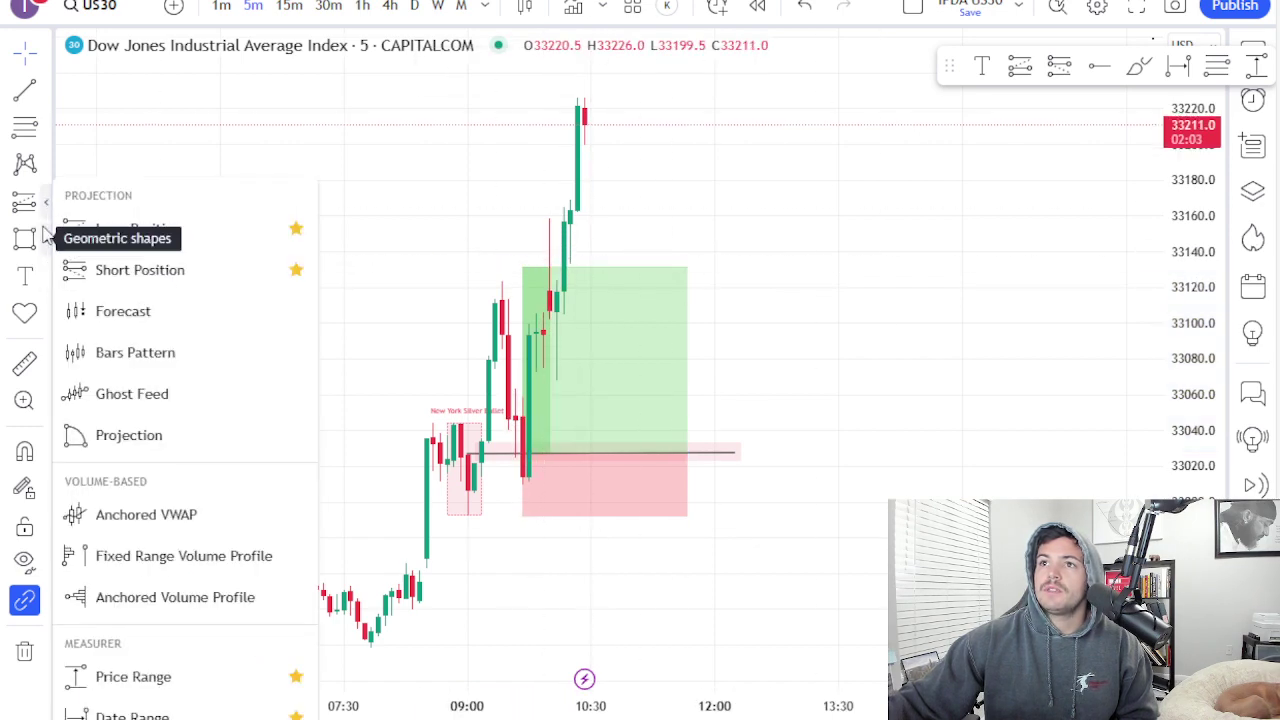
Pick the Price Range tool from the projection drawing tools.
{"action": "left_click", "coordinate": [46, 165]}
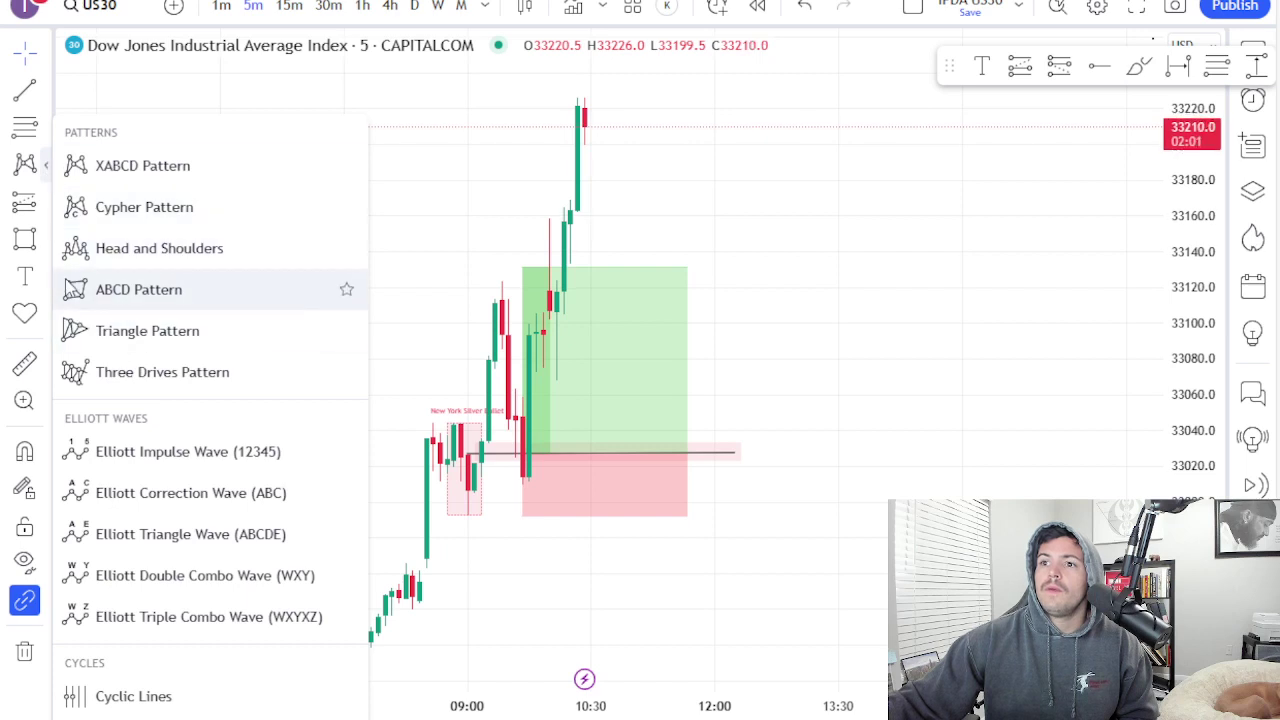
{"action": "left_click", "coordinate": [46, 130]}
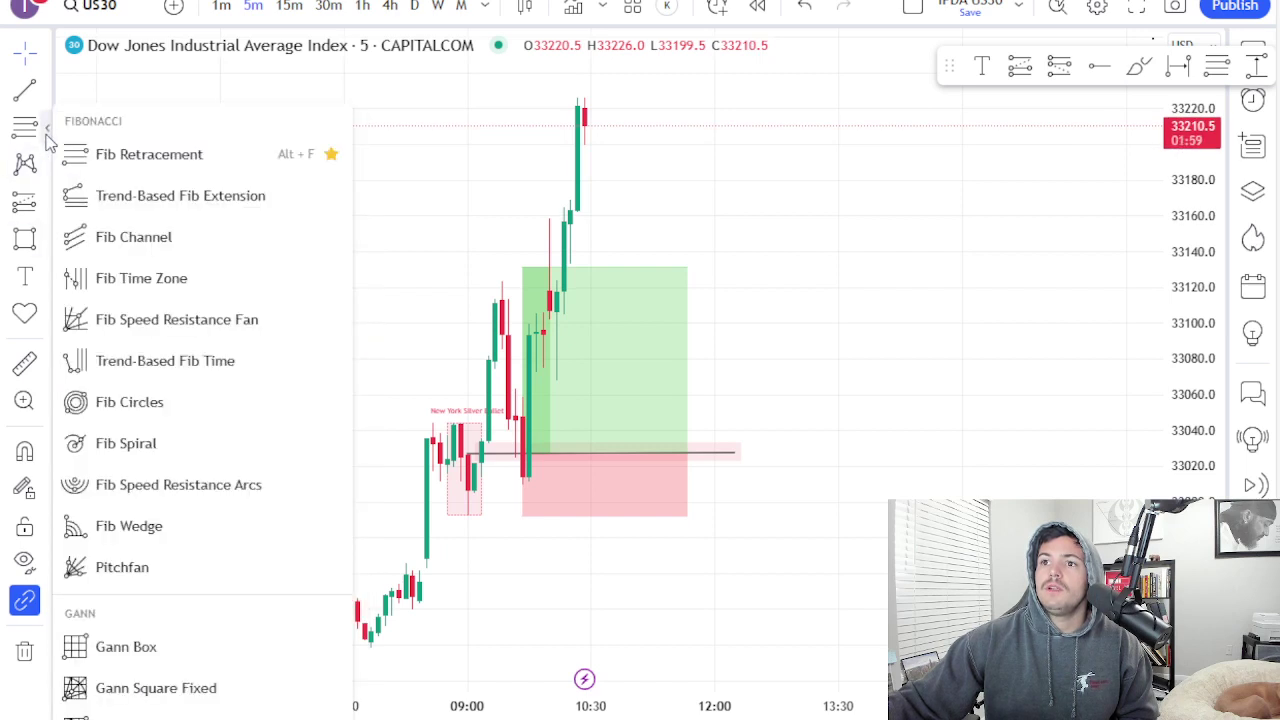
{"action": "left_click", "coordinate": [46, 207]}
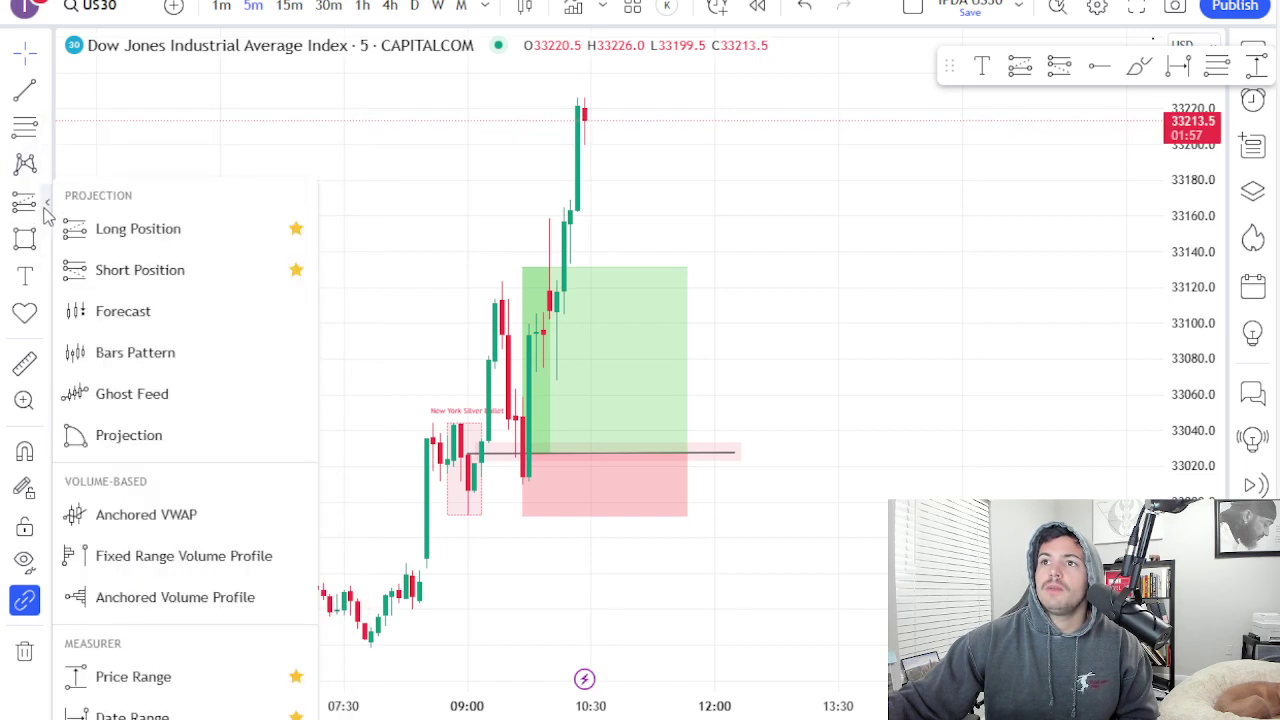
{"action": "left_click", "coordinate": [176, 676]}
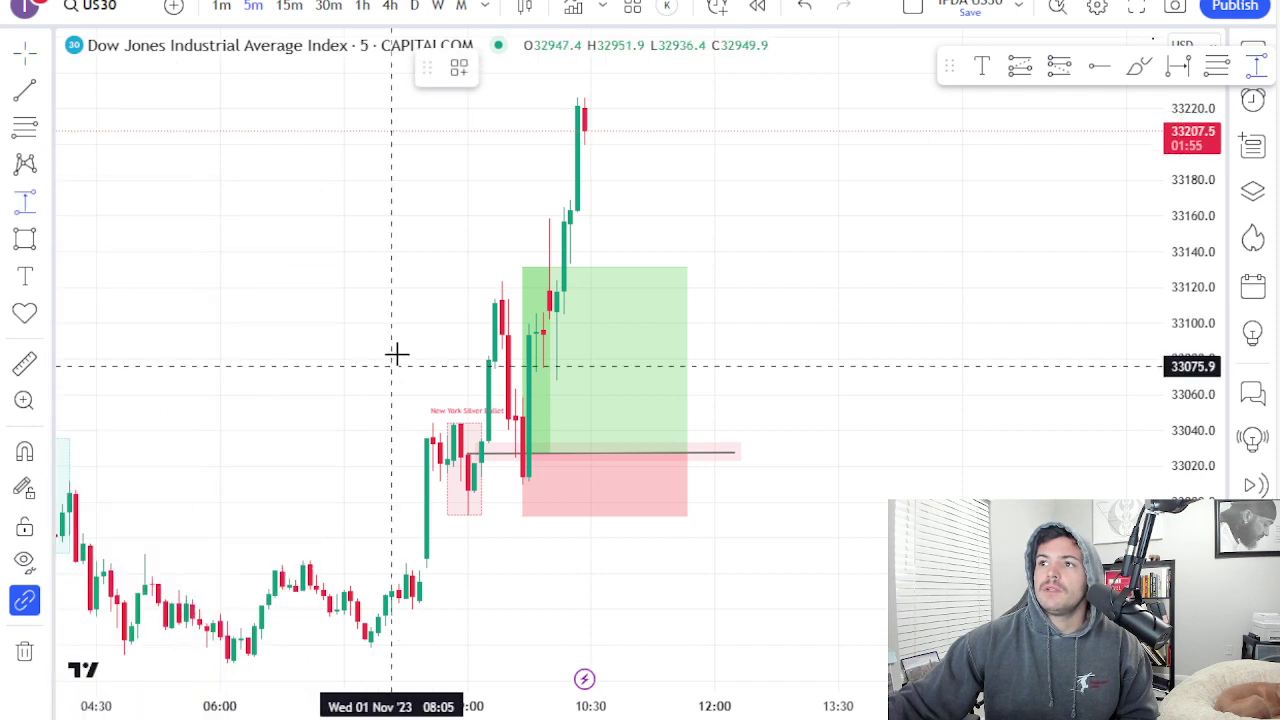
Measure a 100.5-point price range above the entry and stretch the long target to about 33224 (5.69 R/R).
{"action": "left_click", "coordinate": [474, 280]}
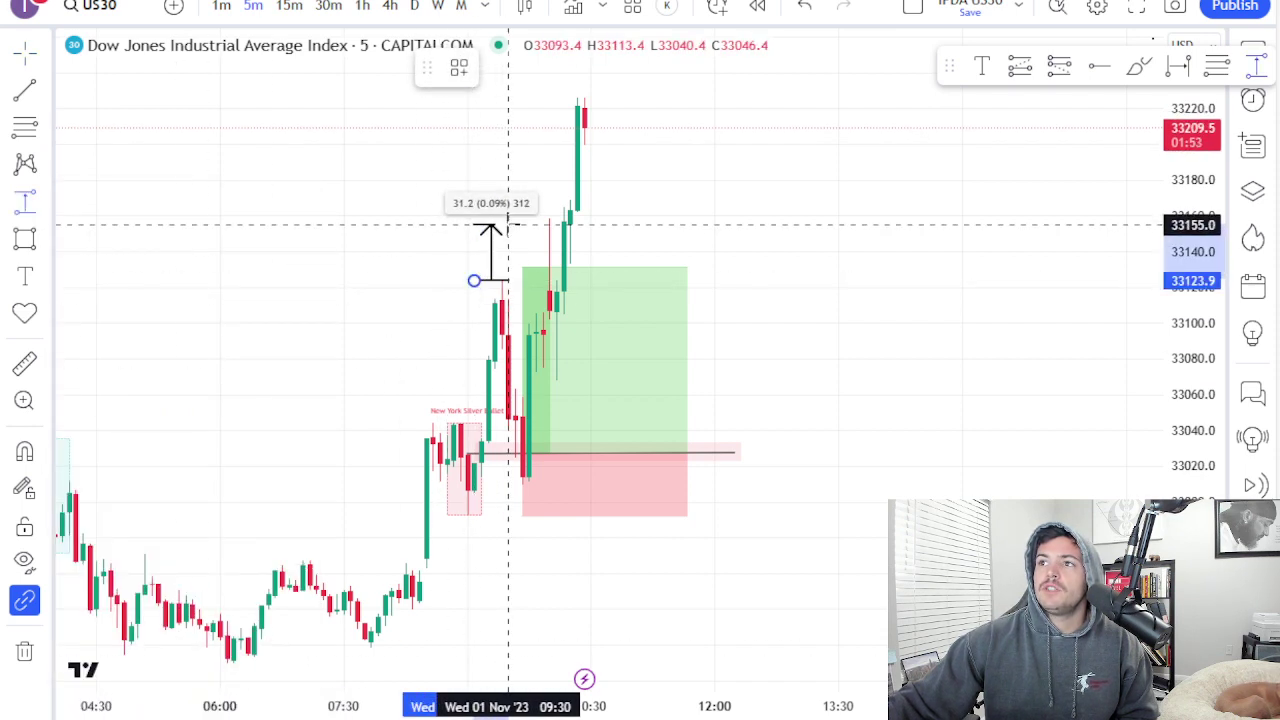
{"action": "left_click", "coordinate": [510, 188]}
{"action": "left_click_drag", "start_coordinate": [532, 267], "coordinate": [534, 188]}
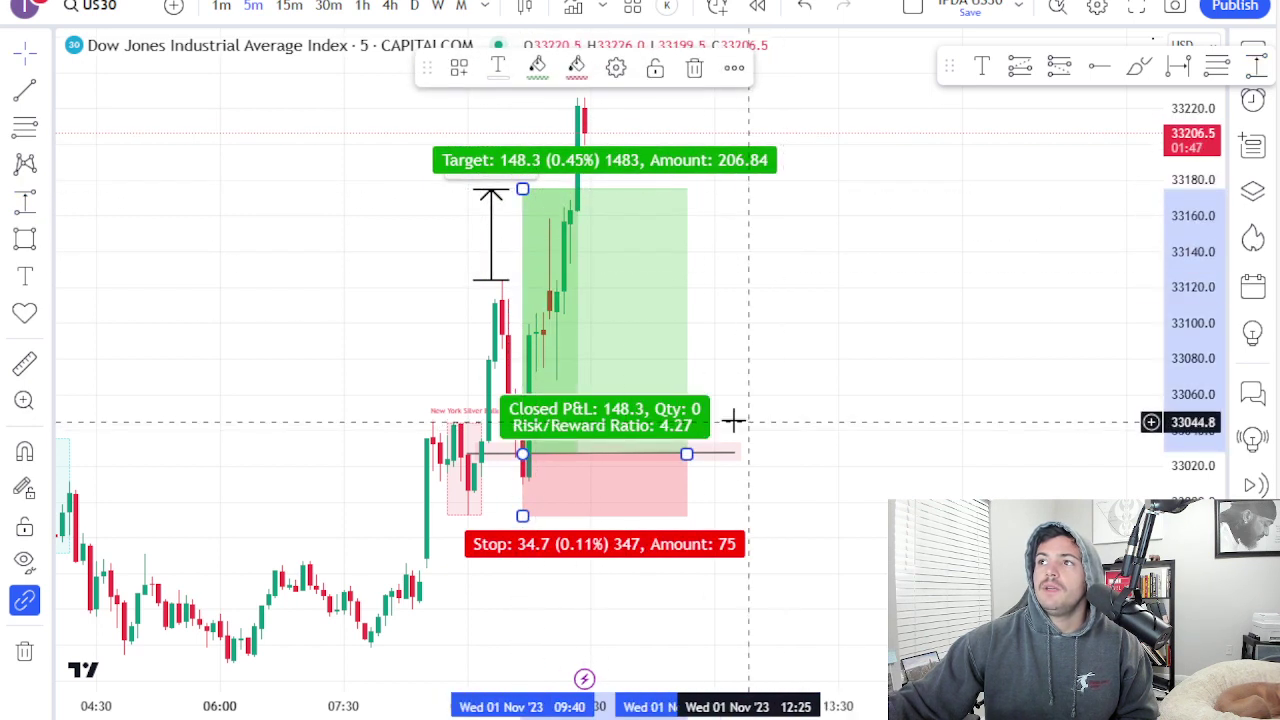
{"action": "left_click", "coordinate": [765, 400]}
{"action": "left_click_drag", "start_coordinate": [510, 188], "coordinate": [522, 101]}
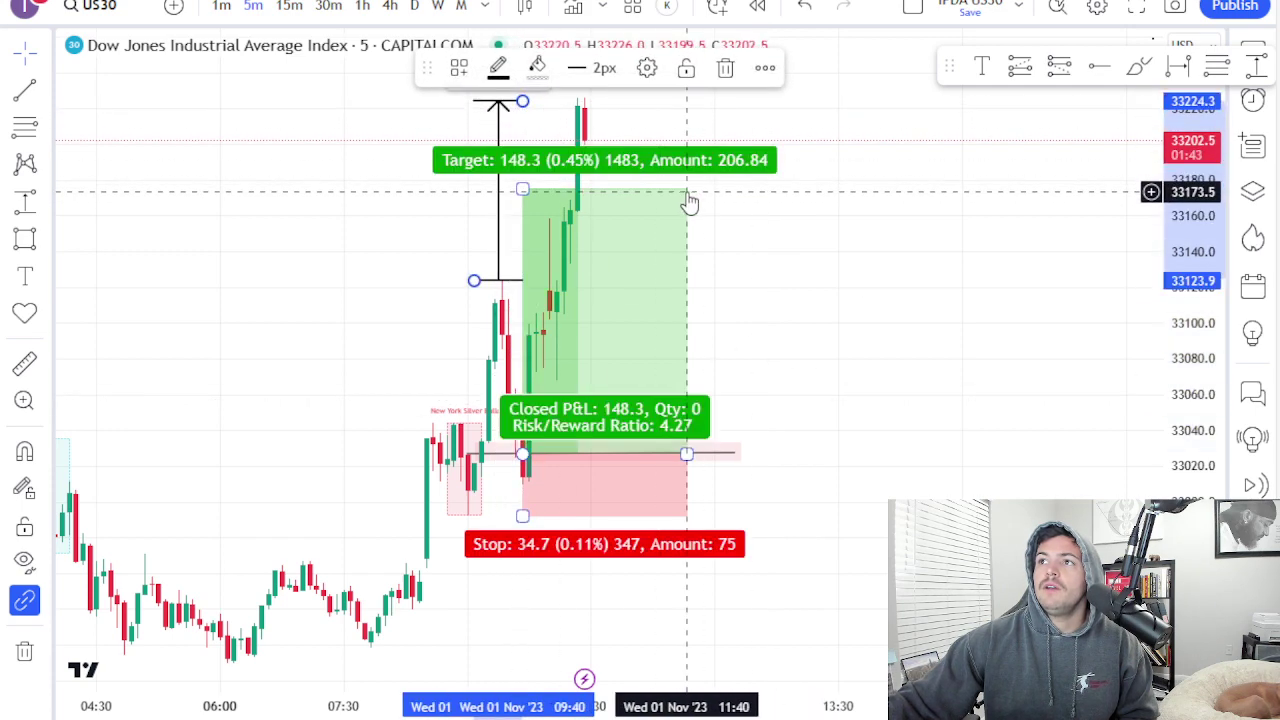
{"action": "left_click_drag", "start_coordinate": [522, 189], "coordinate": [529, 101]}
{"action": "left_click", "coordinate": [817, 237]}
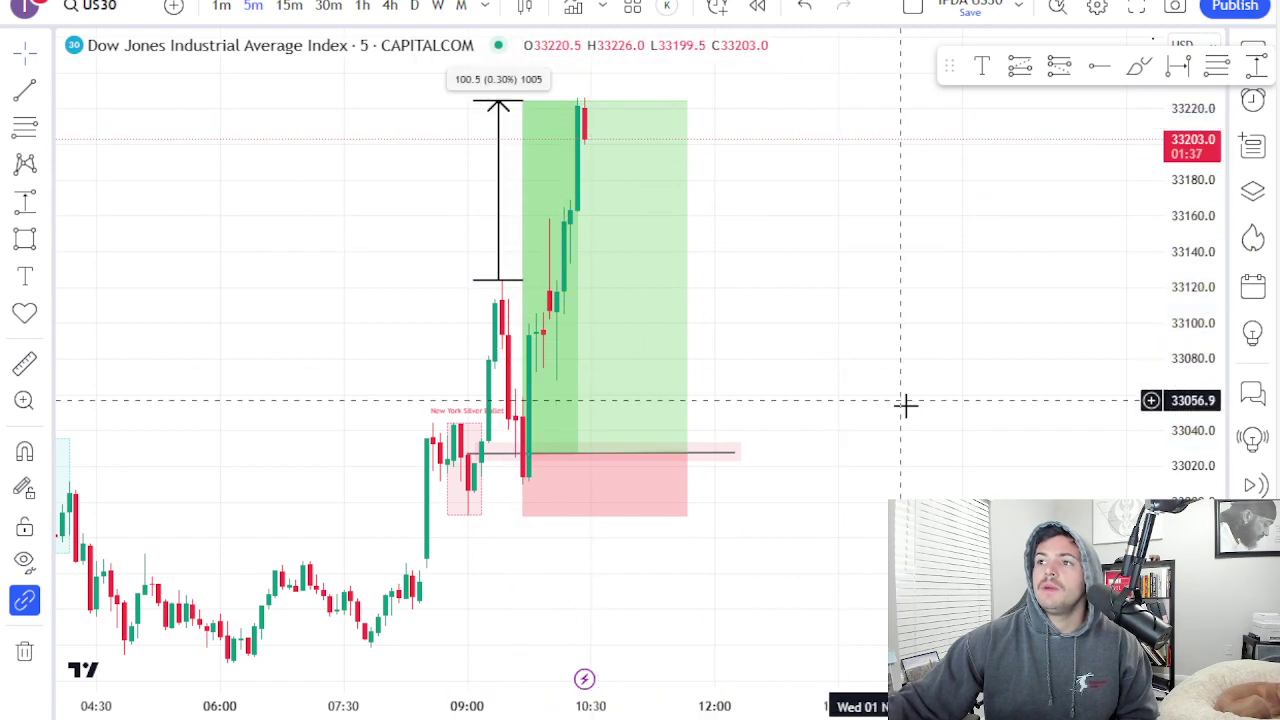
{"action": "left_click_drag", "start_coordinate": [871, 389], "coordinate": [897, 397]}
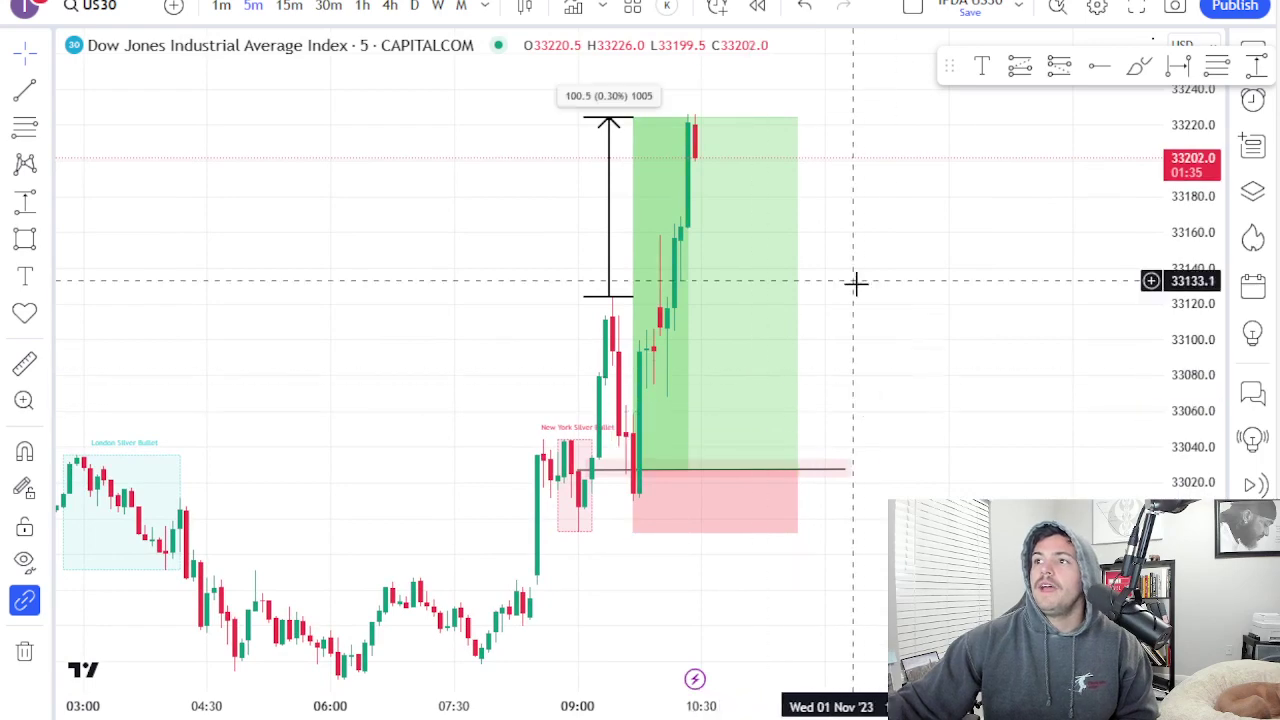
Pan and zoom the chart left to bring the London Silver Bullet session into view.
{"action": "left_click_drag", "start_coordinate": [294, 323], "coordinate": [543, 251]}
{"action": "scroll", "coordinate": [397, 302], "scroll_direction": "up", "scroll_amount": 1}
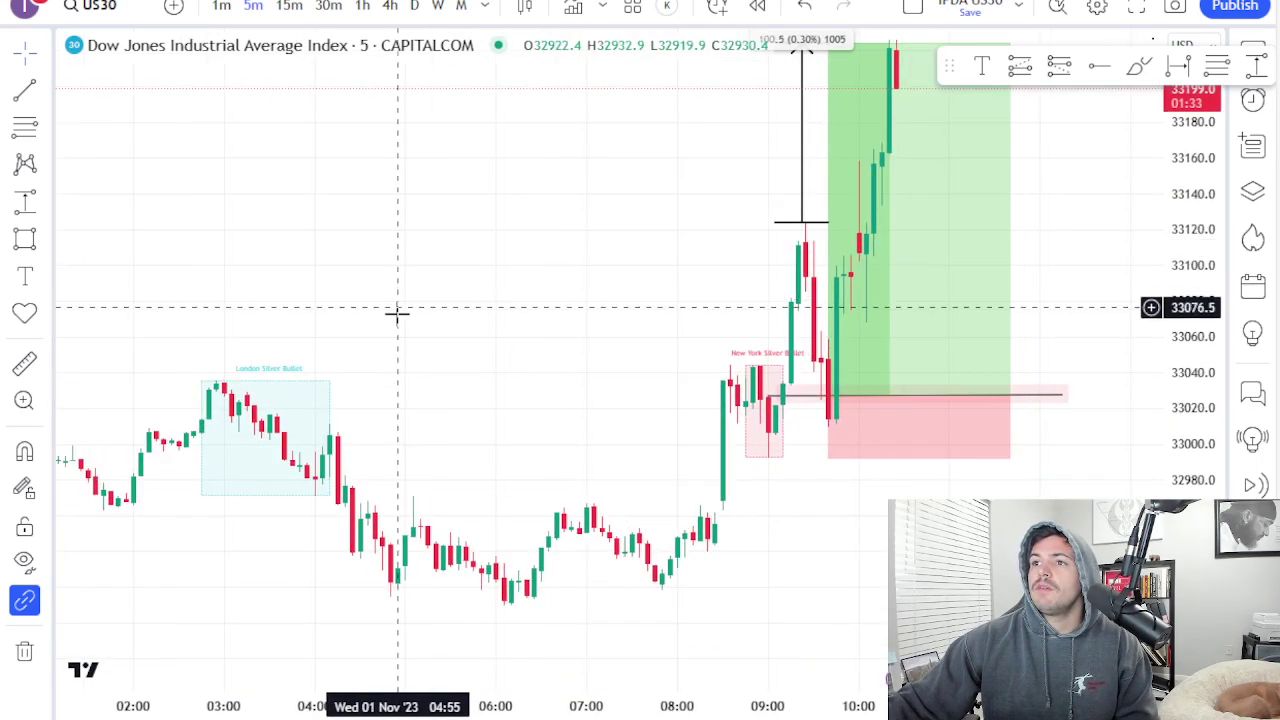
{"action": "left_click_drag", "start_coordinate": [397, 298], "coordinate": [451, 366]}
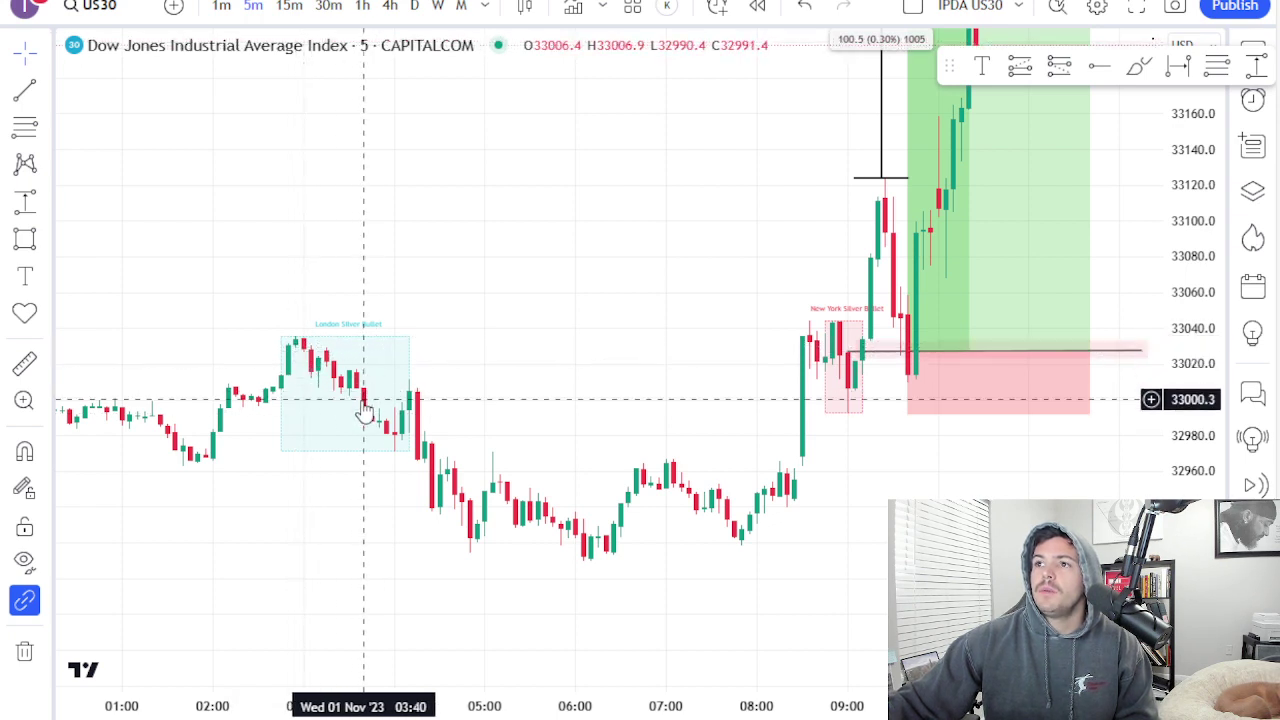
{"action": "left_click", "coordinate": [25, 238]}
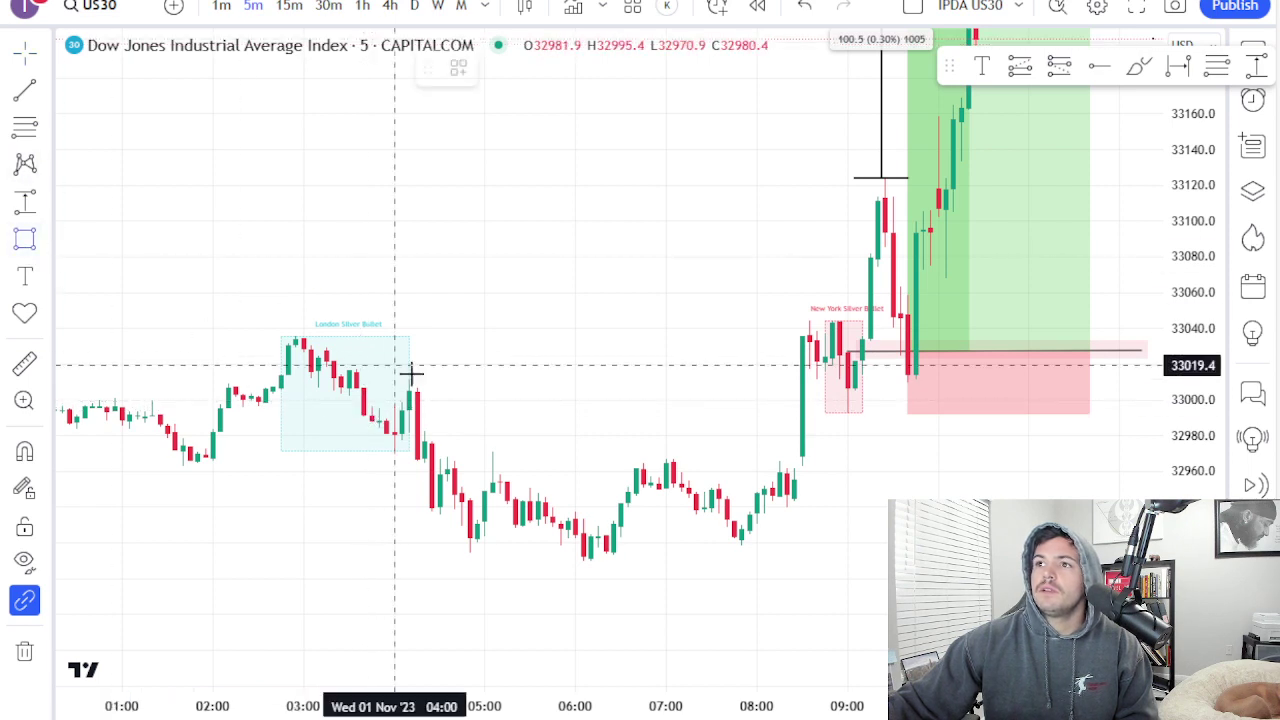
Draw a thin pink gap box over the London Silver Bullet entry candles.
{"action": "left_click", "coordinate": [356, 388]}
{"action": "left_click", "coordinate": [538, 409]}
{"action": "key", "text": "Escape"}
Draw a horizontal entry line near 33003 through the London gap box.
{"action": "key", "text": "alt+t"}
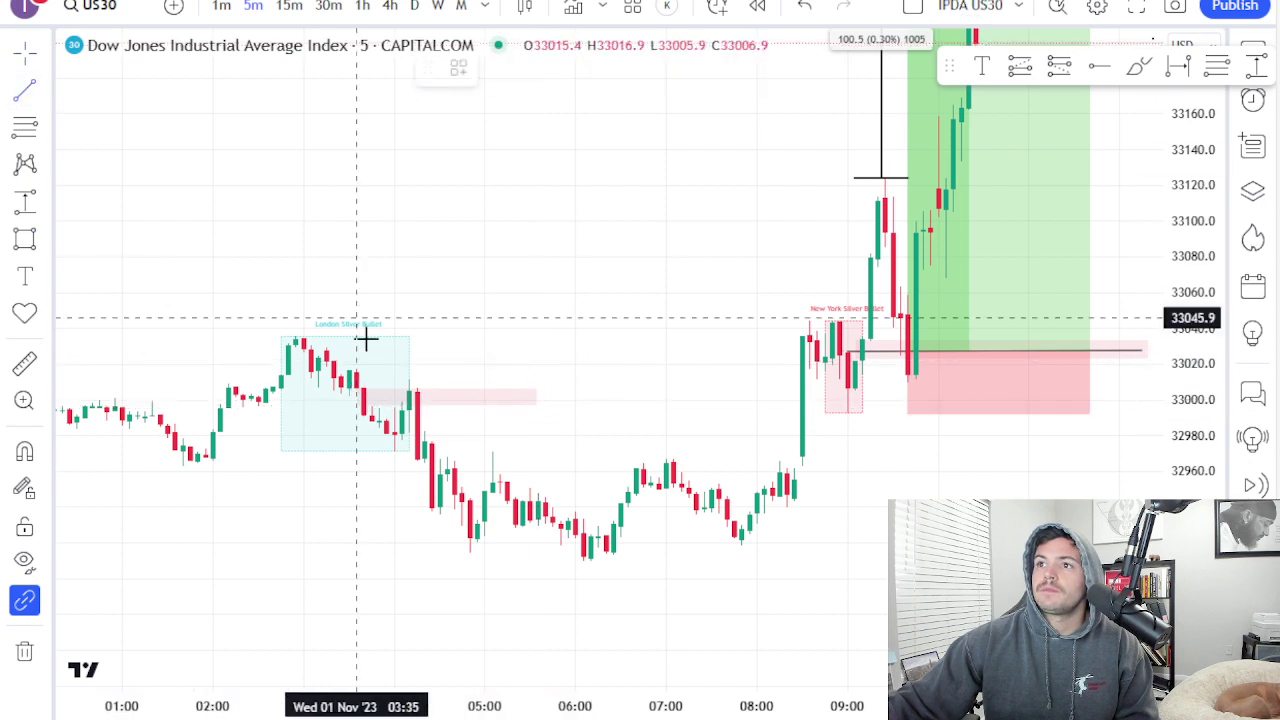
{"action": "left_click", "coordinate": [349, 395]}
{"action": "left_click", "coordinate": [538, 395]}
{"action": "key", "text": "Escape"}
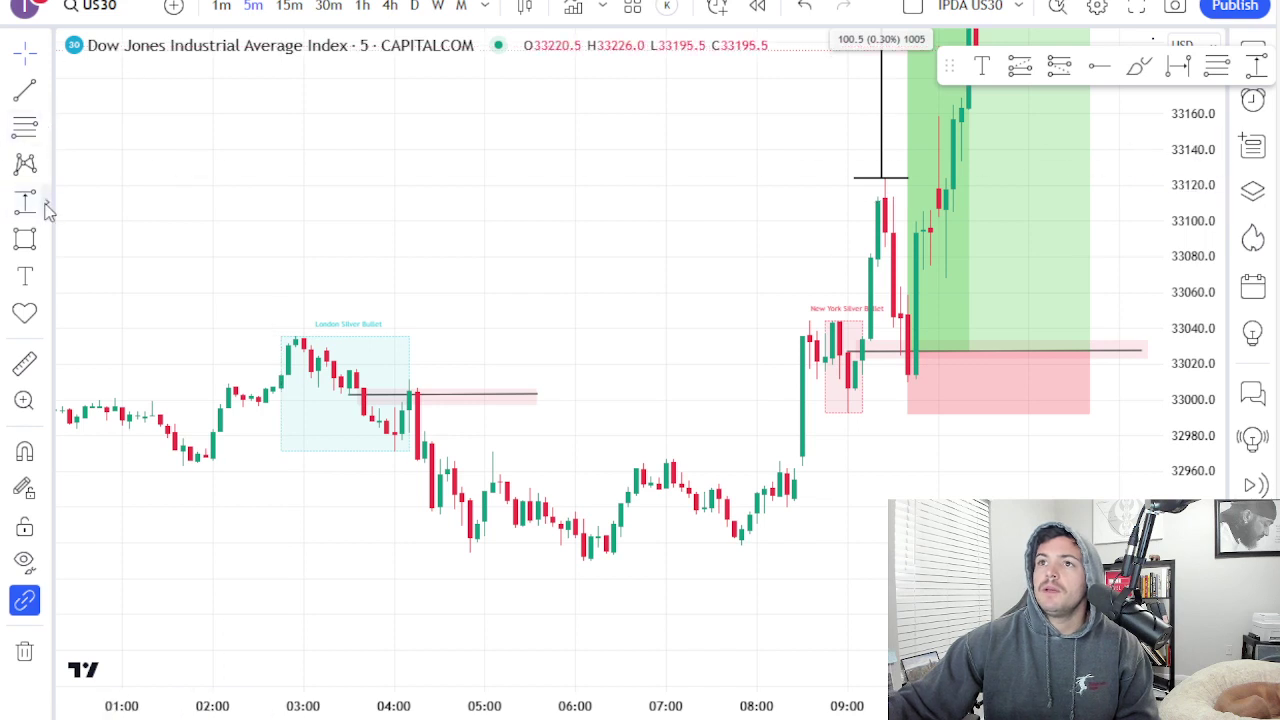
{"action": "left_click", "coordinate": [47, 160]}
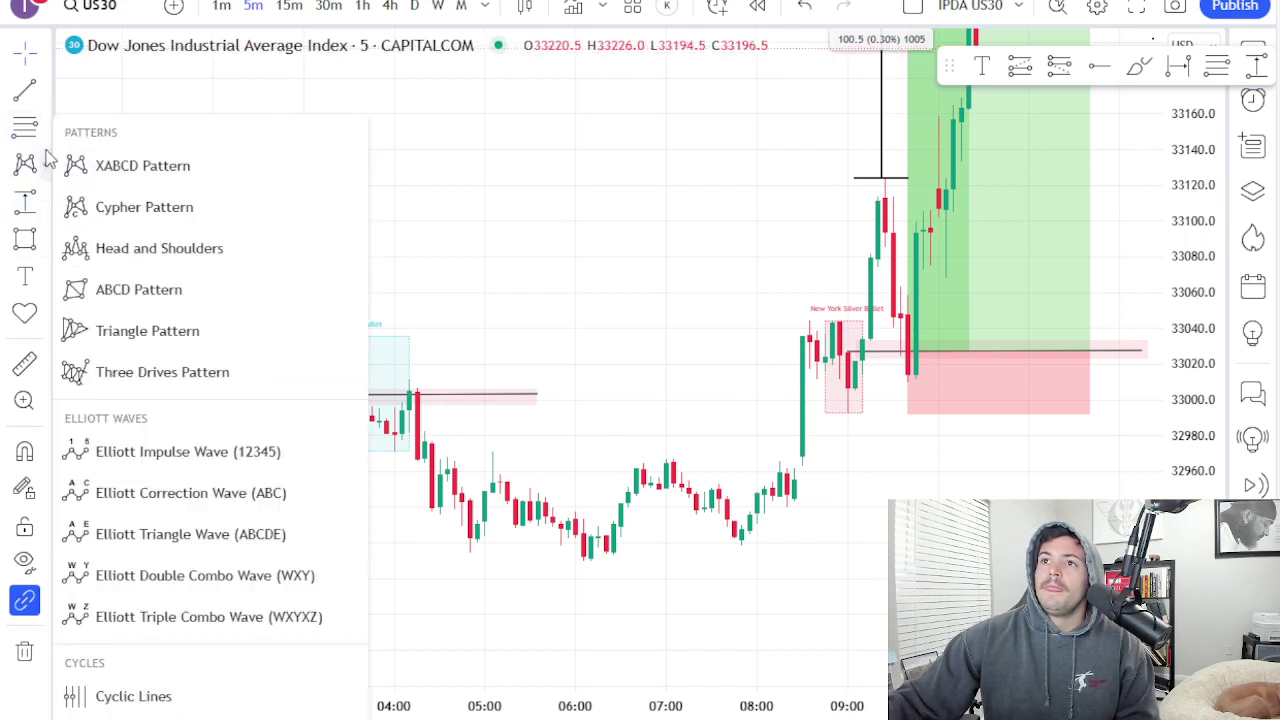
{"action": "left_click", "coordinate": [45, 202]}
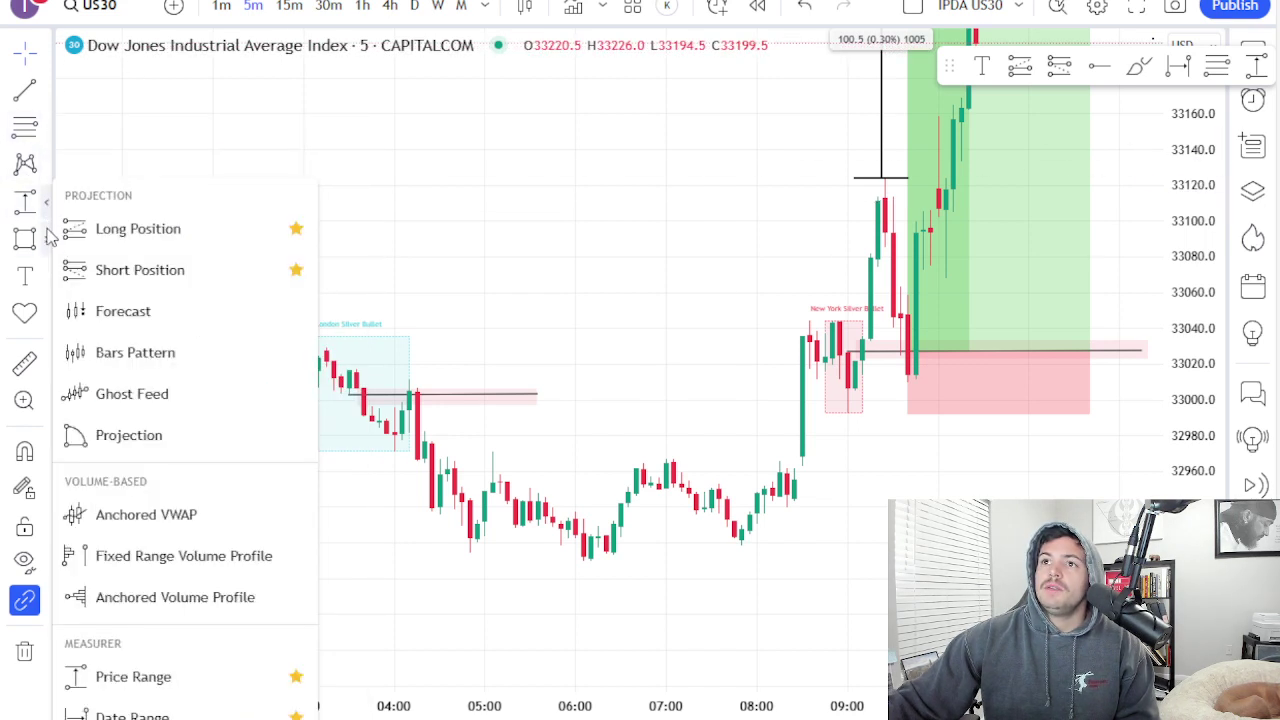
{"action": "left_click", "coordinate": [108, 272]}
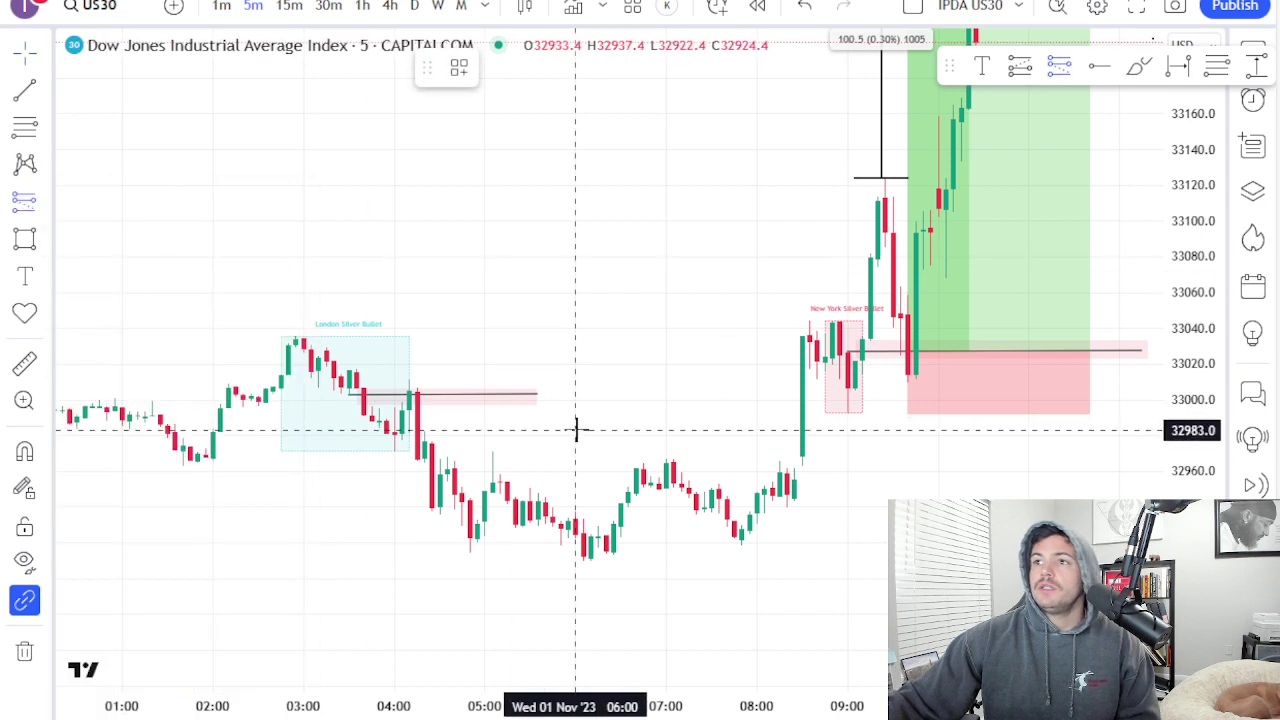
Place a short position at the London entry near 33003 with a 32.3-point stop and 97.0-point target.
{"action": "left_click", "coordinate": [409, 394]}
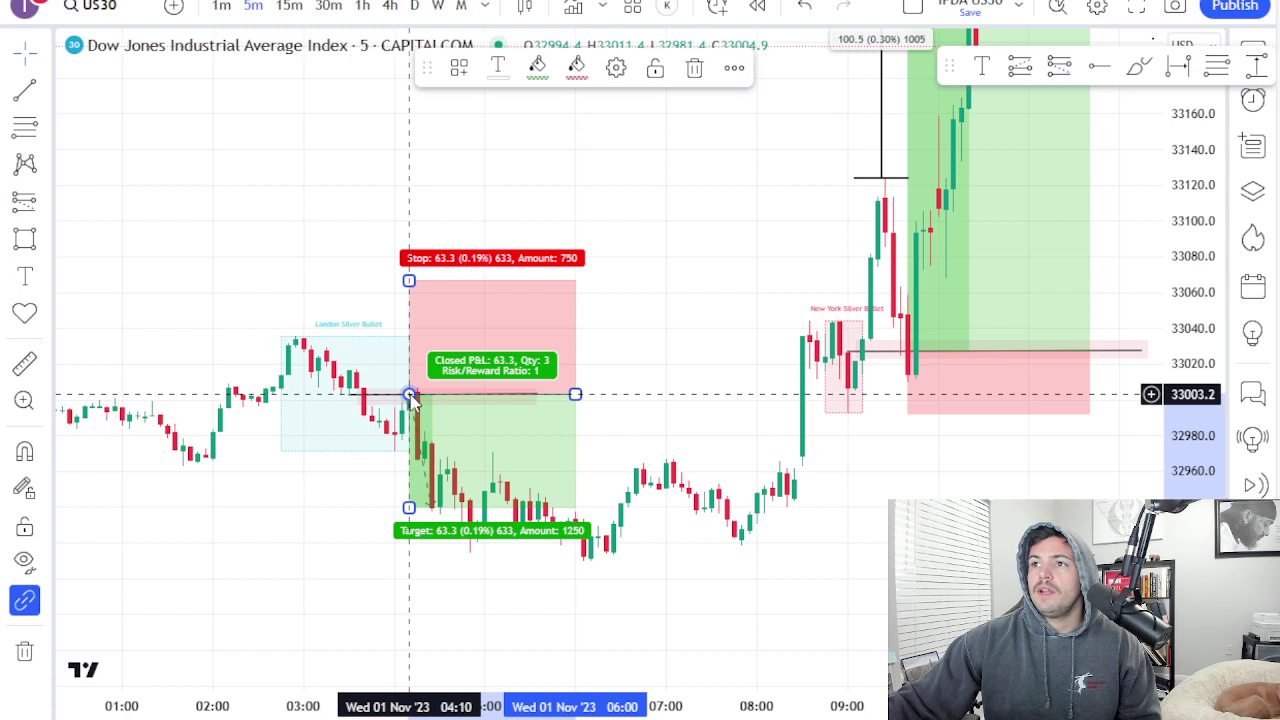
{"action": "left_click_drag", "start_coordinate": [409, 279], "coordinate": [407, 336]}
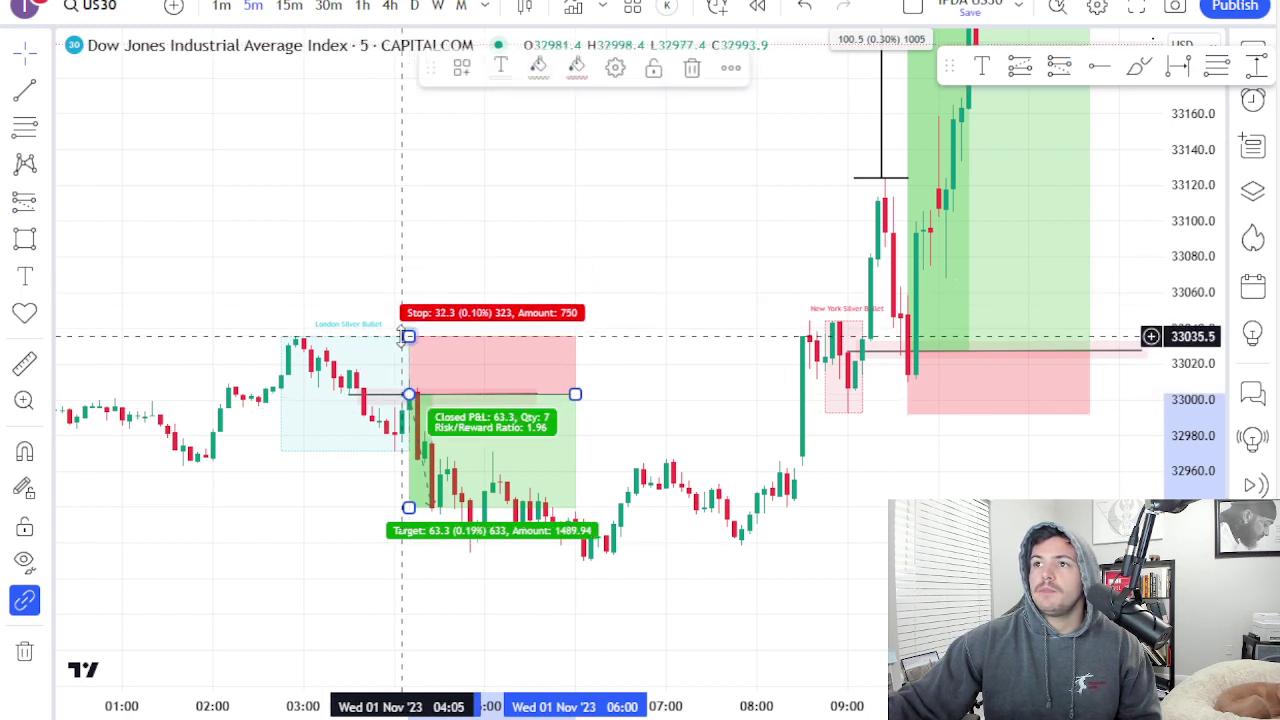
{"action": "left_click", "coordinate": [314, 282]}
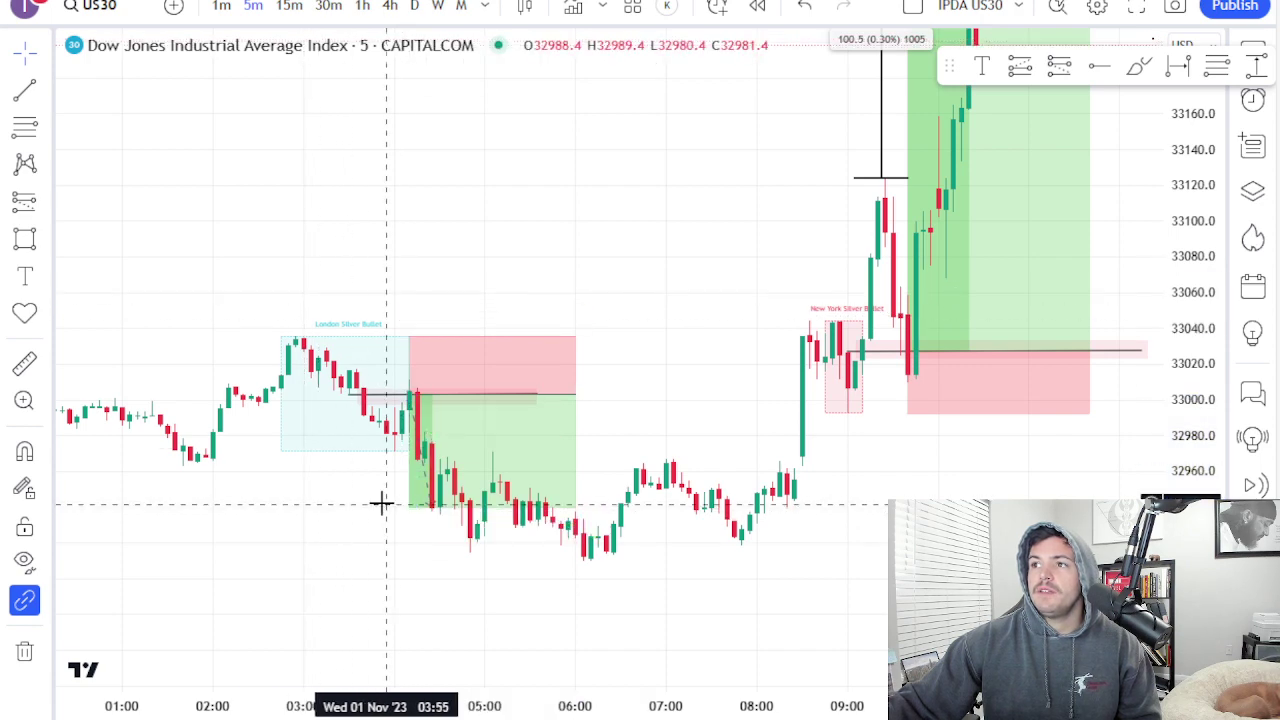
{"action": "left_click_drag", "start_coordinate": [409, 336], "coordinate": [409, 368]}
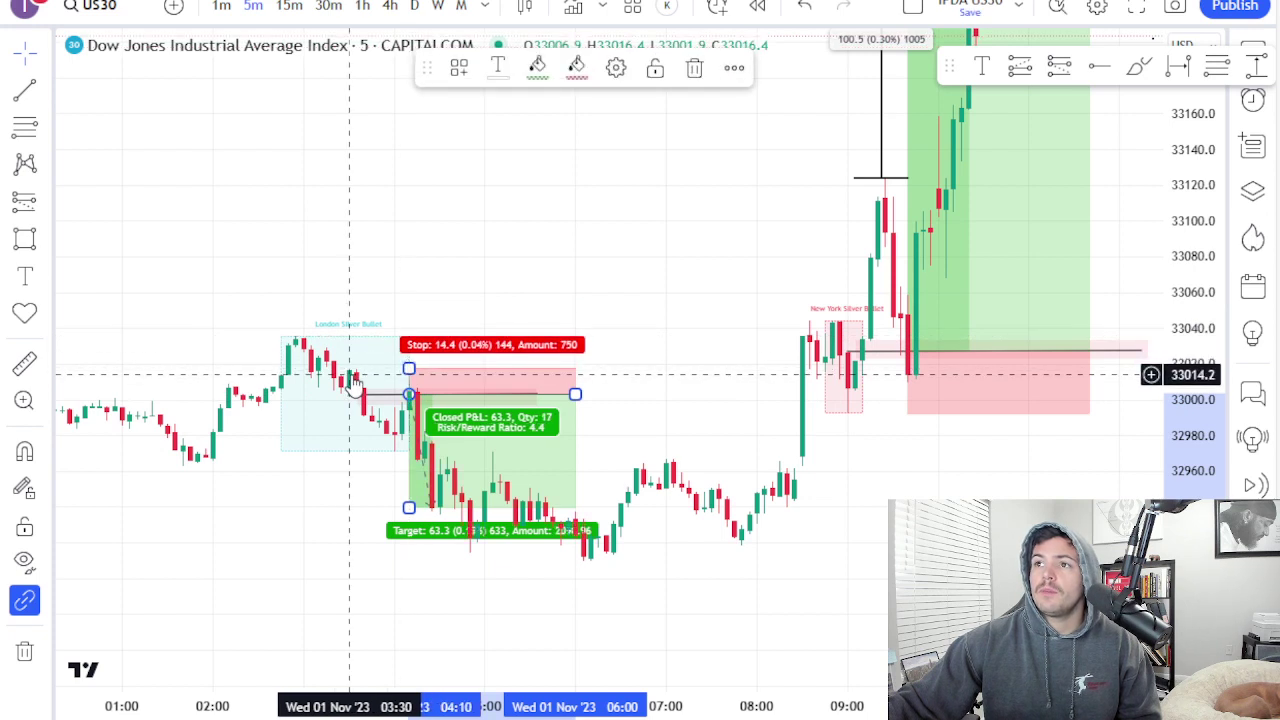
{"action": "left_click", "coordinate": [369, 277]}
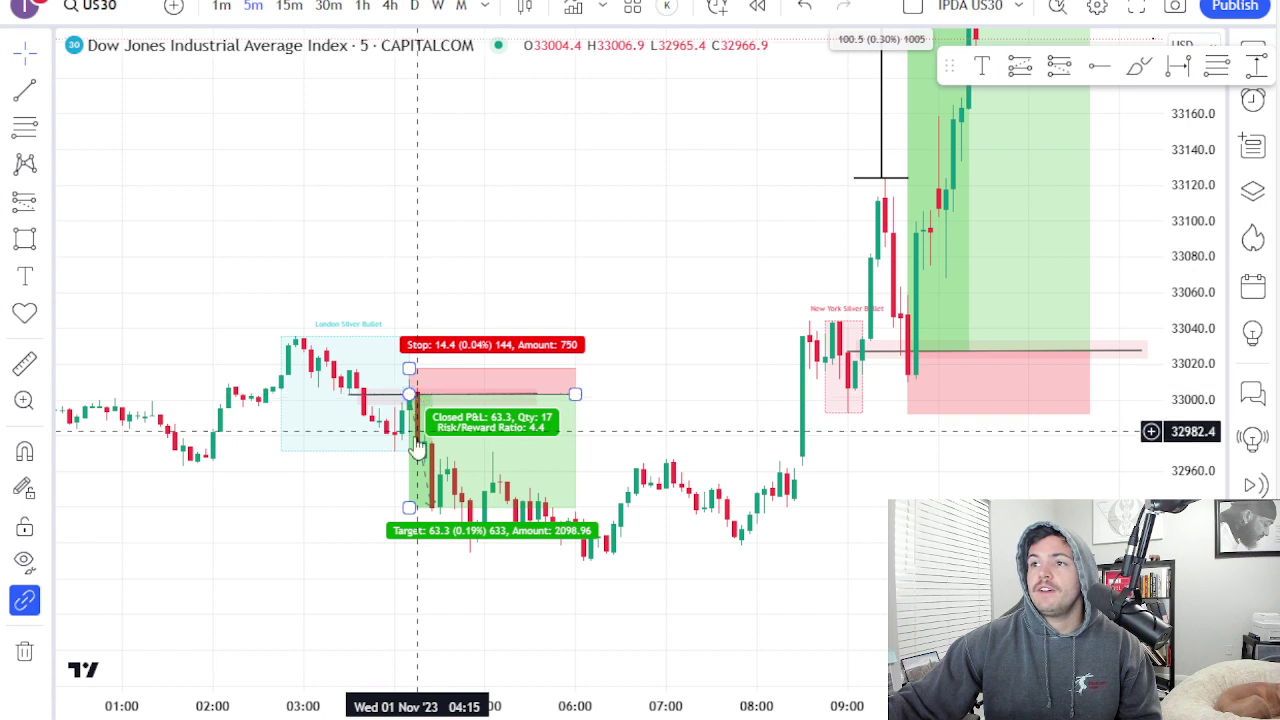
{"action": "left_click_drag", "start_coordinate": [409, 507], "coordinate": [409, 470]}
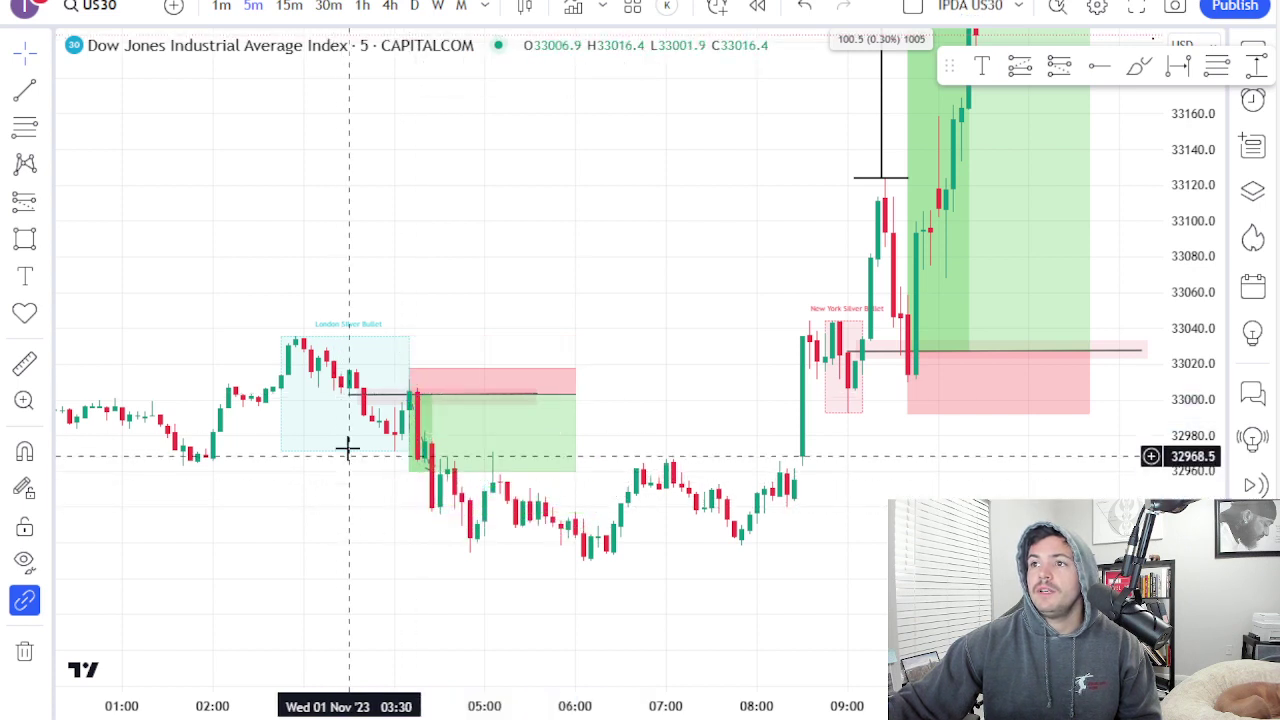
{"action": "left_click_drag", "start_coordinate": [409, 369], "coordinate": [409, 336]}
Lower the short position's target, then compress the chart so the London short and New York long both show.
{"action": "left_click_drag", "start_coordinate": [409, 471], "coordinate": [404, 567]}
{"action": "left_click", "coordinate": [309, 560]}
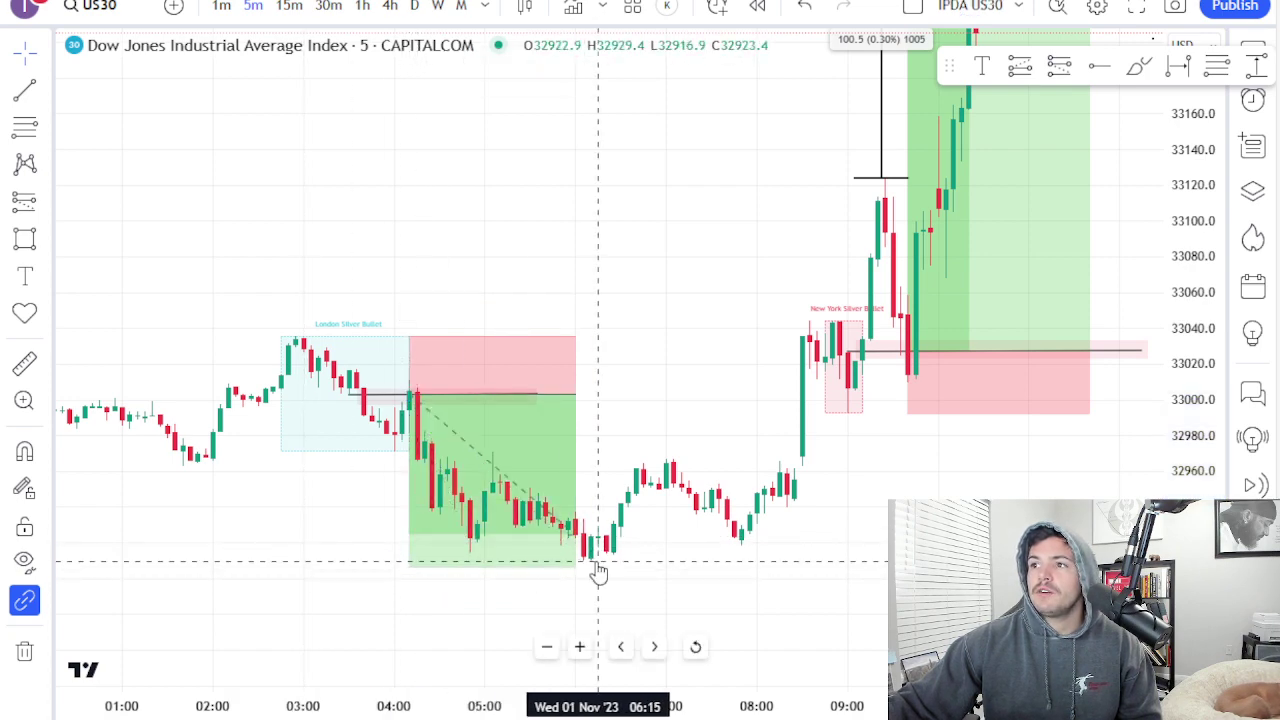
{"action": "scroll", "coordinate": [598, 572], "scroll_direction": "right", "scroll_amount": 5}
{"action": "left_click_drag", "start_coordinate": [657, 299], "coordinate": [626, 346]}
{"action": "left_click_drag", "start_coordinate": [1134, 297], "coordinate": [1159, 412]}
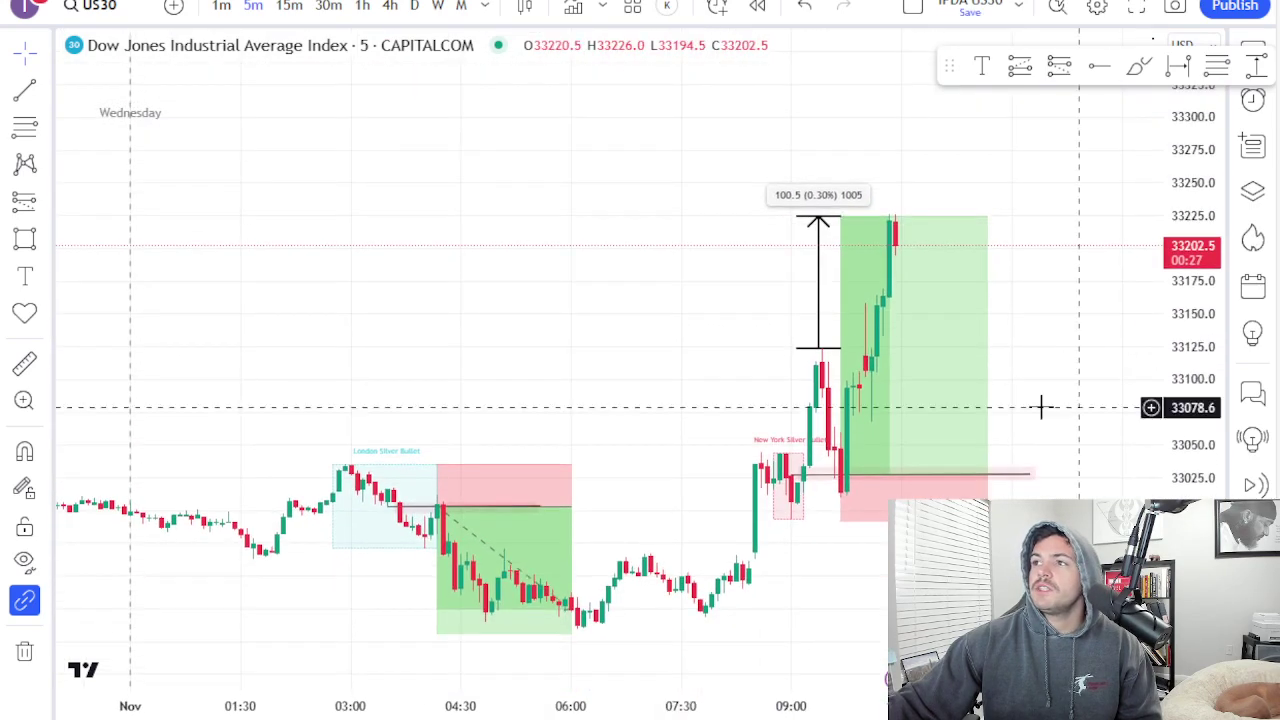